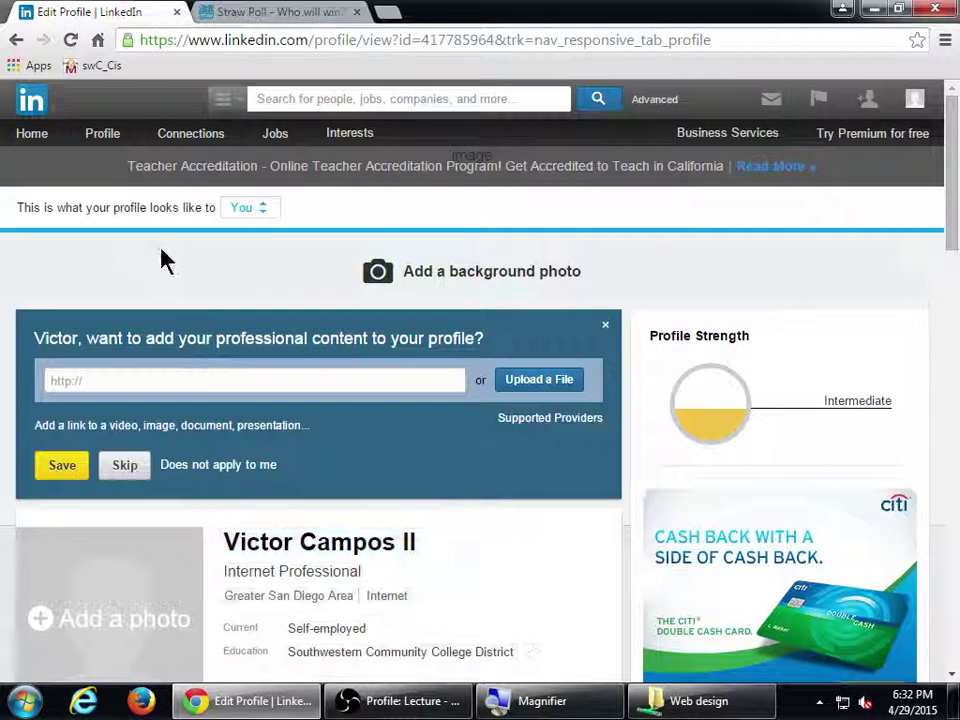
- Reload the profile and bring up the Public Profile page showing custom URL and visibility options
{"action": "mouse_move", "coordinate": [94, 136]}
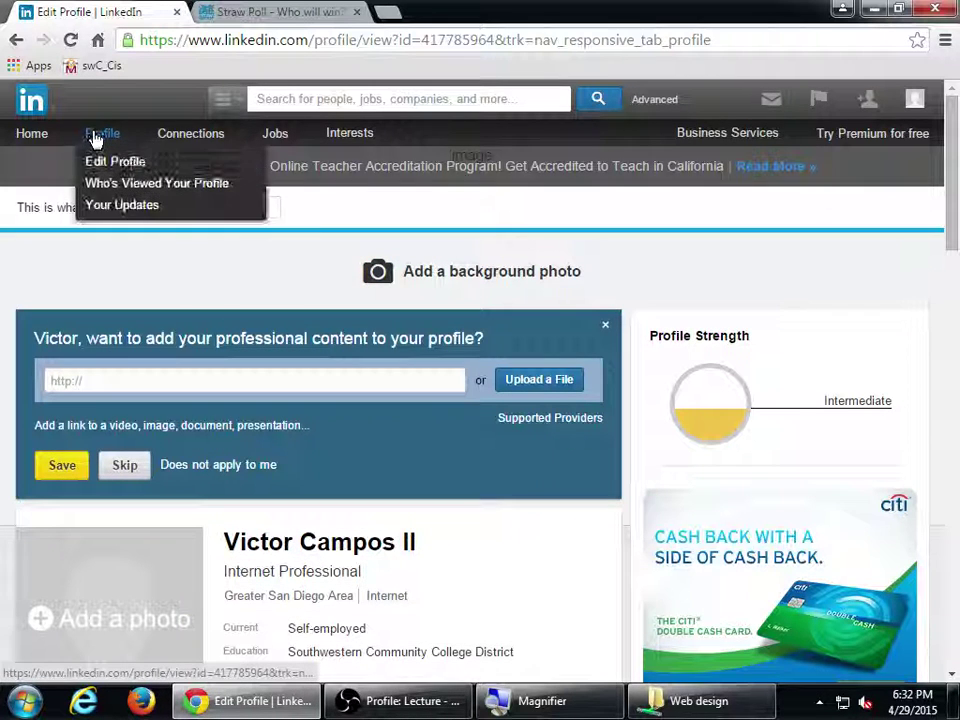
{"action": "left_click", "coordinate": [94, 136]}
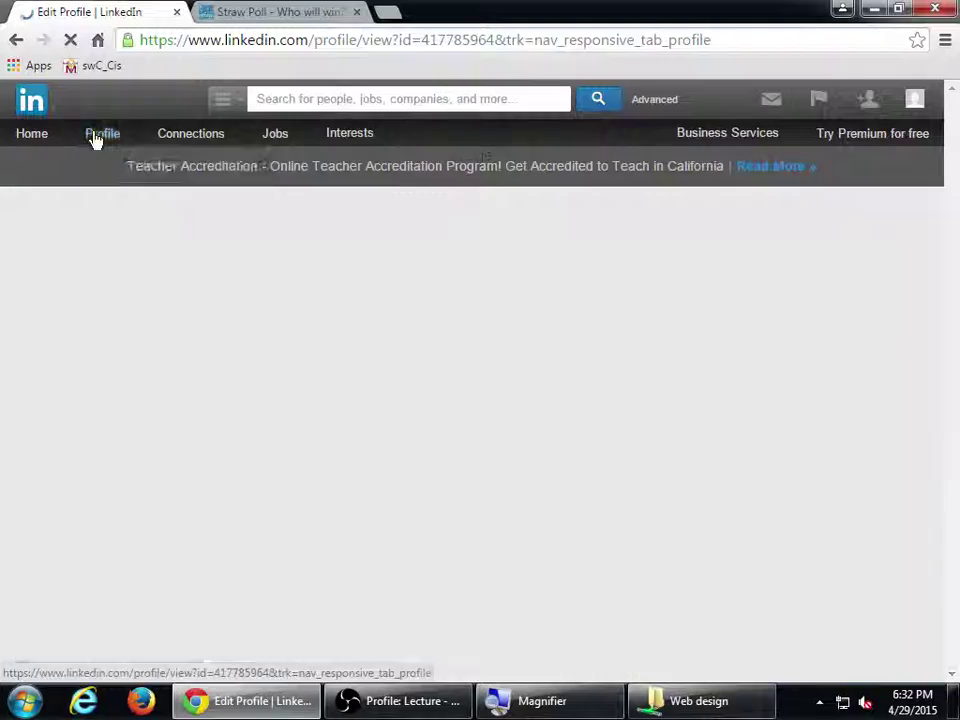
{"action": "scroll", "coordinate": [118, 314], "scroll_direction": "down", "scroll_amount": 3}
{"action": "scroll", "coordinate": [118, 314], "scroll_direction": "up", "scroll_amount": 3}
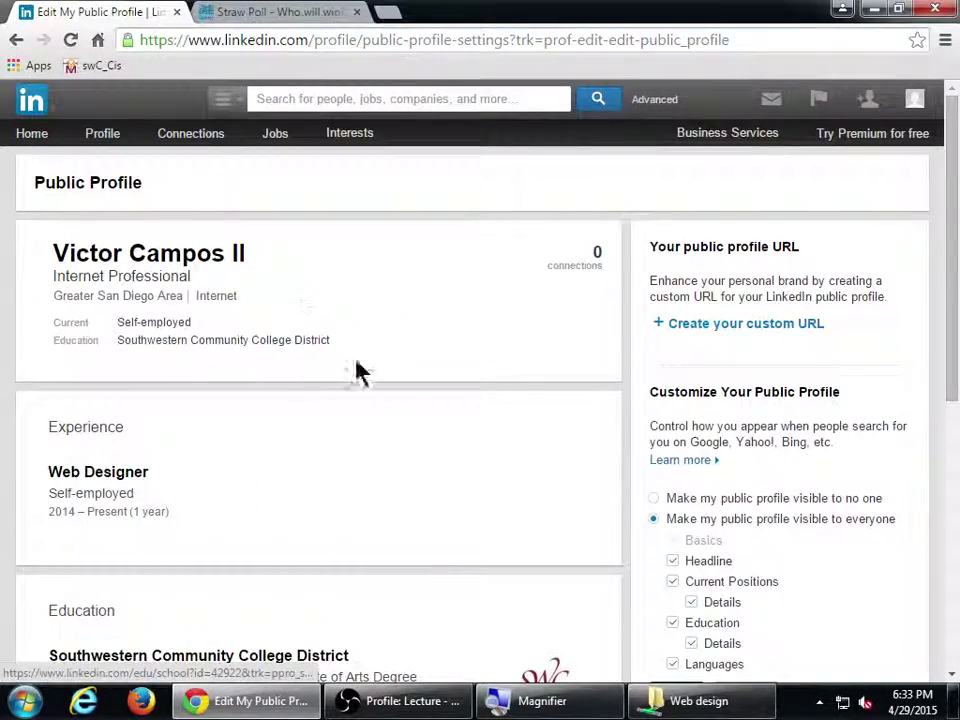
{"action": "scroll", "coordinate": [300, 444], "scroll_direction": "down", "scroll_amount": 3}
{"action": "scroll", "coordinate": [306, 446], "scroll_direction": "down", "scroll_amount": 2}
{"action": "scroll", "coordinate": [306, 446], "scroll_direction": "up", "scroll_amount": 5}
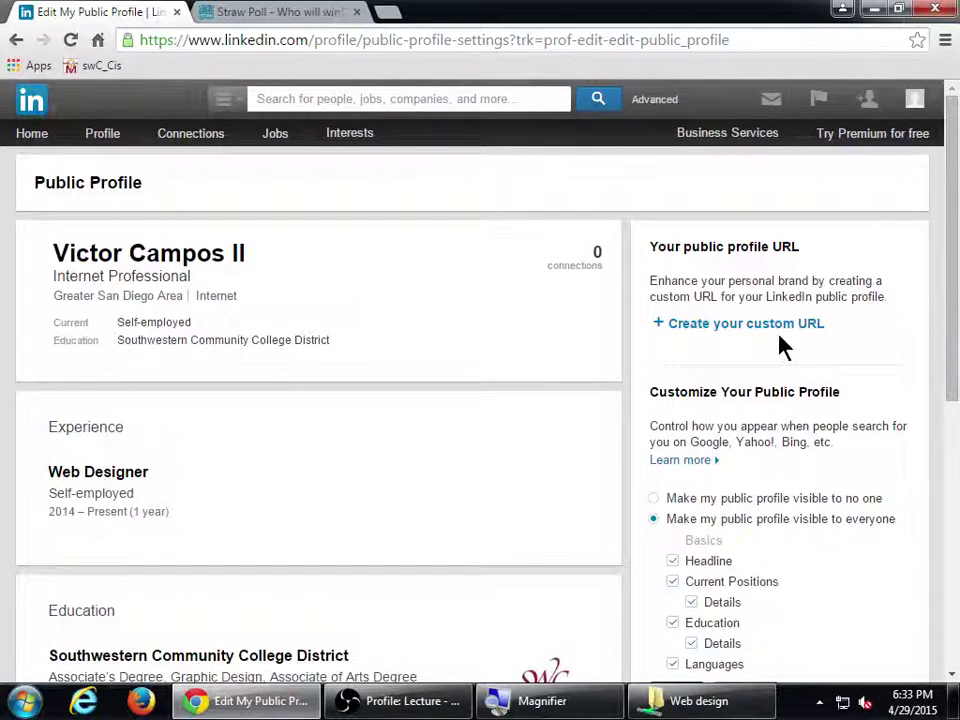
- Enter the owner's name as a custom URL, then save a hyphenated first-last version without the Jr suffix
{"action": "left_click", "coordinate": [767, 324]}
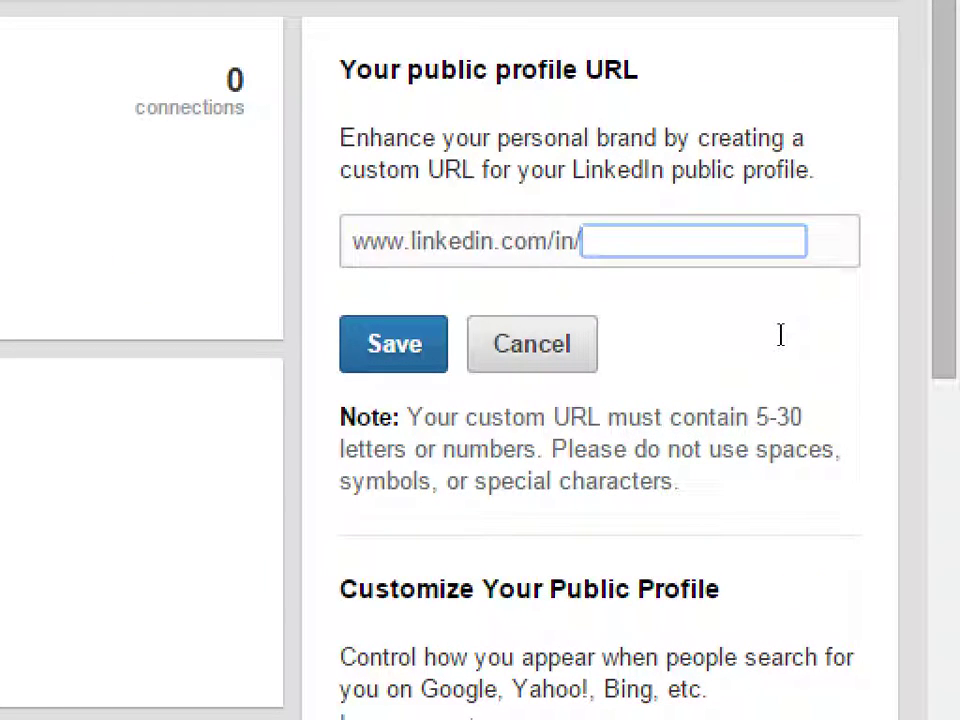
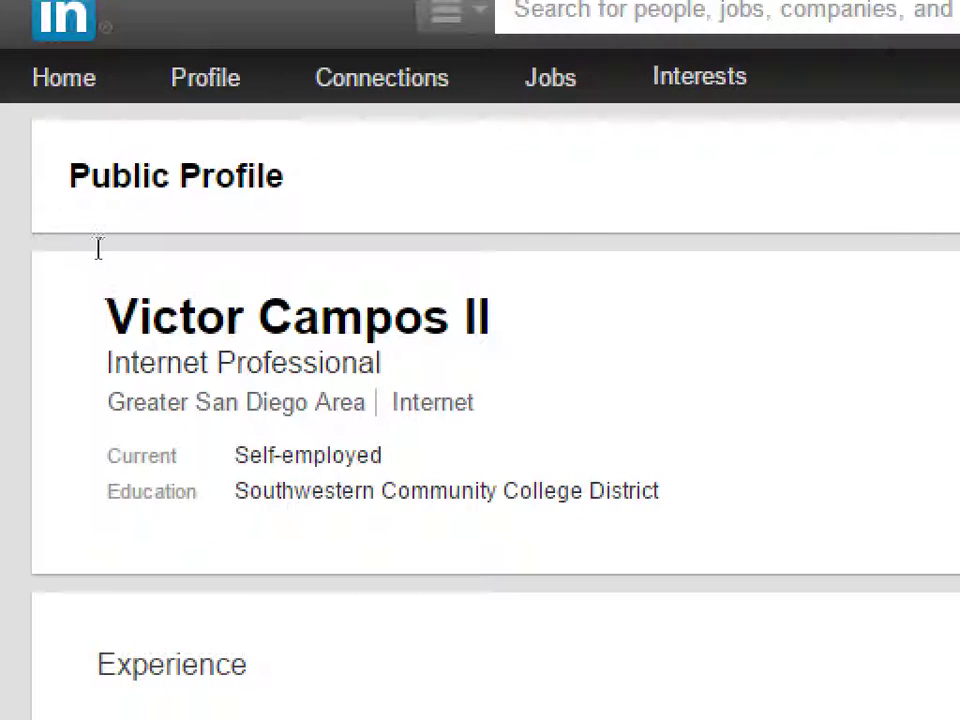
{"action": "left_click_drag", "start_coordinate": [98, 248], "coordinate": [210, 246]}
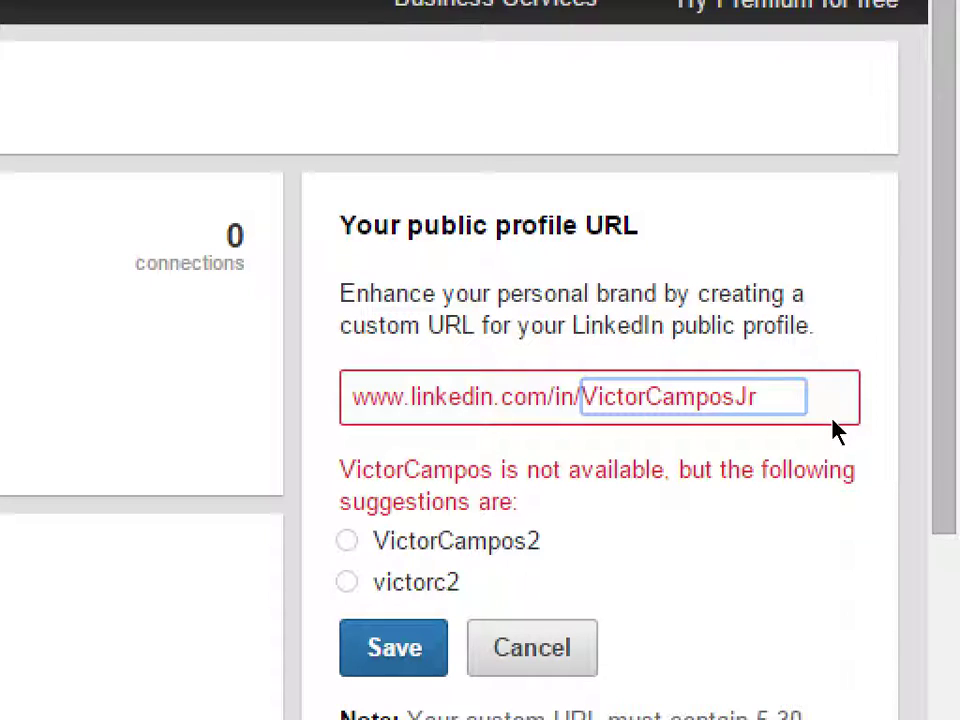
{"action": "type", "text": "-"}
{"action": "key", "text": "End"}
{"action": "key", "text": "BackSpace"}
{"action": "key", "text": "BackSpace"}
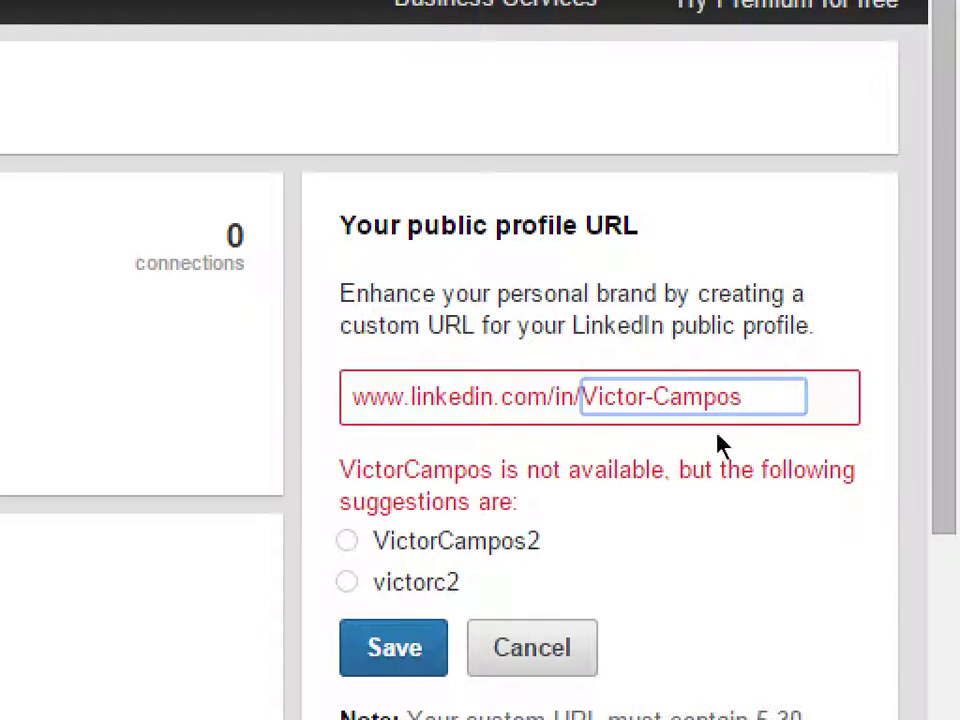
{"action": "left_click", "coordinate": [677, 467]}
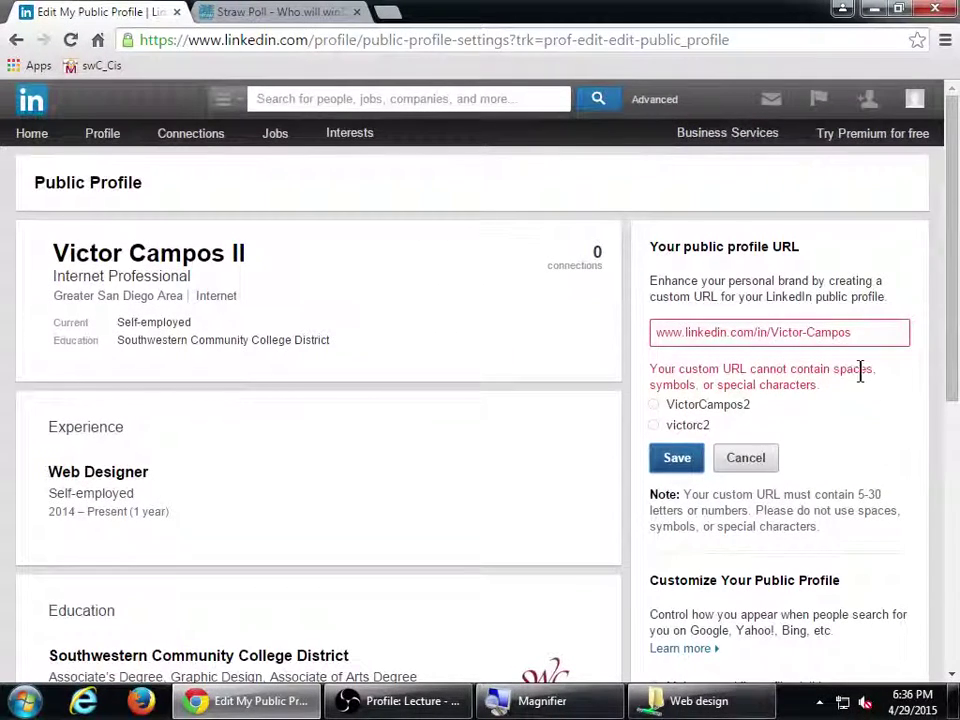
- Reopen the rejected hyphenated URL for editing and open a new Chrome window
{"action": "left_click", "coordinate": [866, 333]}
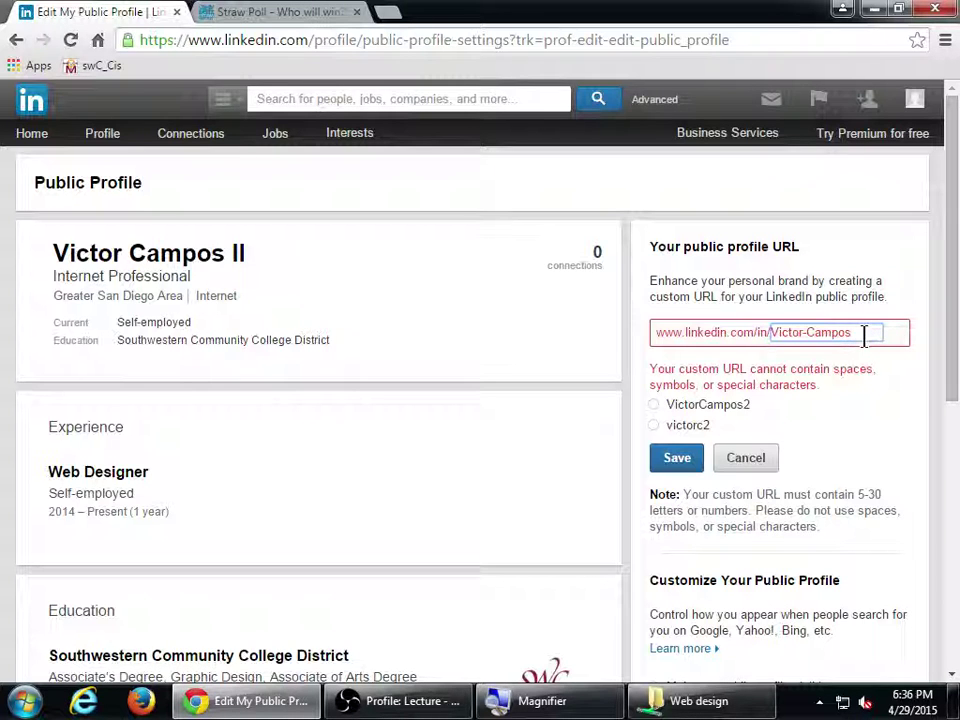
{"action": "key", "text": "ctrl+n"}
- Search Google for the profile owner's first name
{"action": "type", "text": "g"}
{"action": "key", "text": "Escape"}
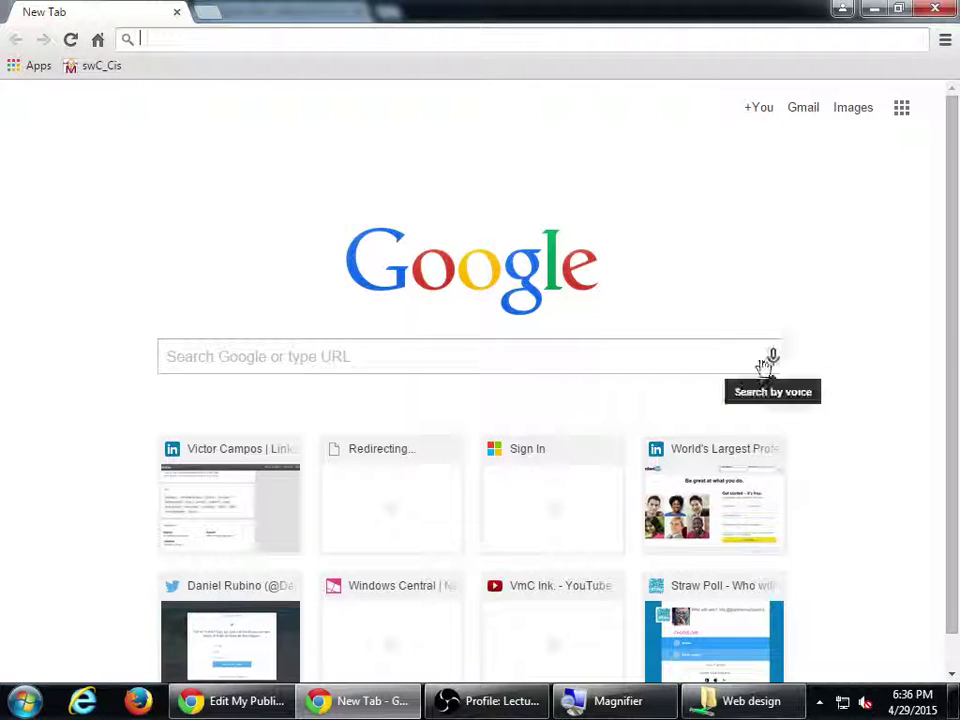
{"action": "left_click", "coordinate": [720, 360]}
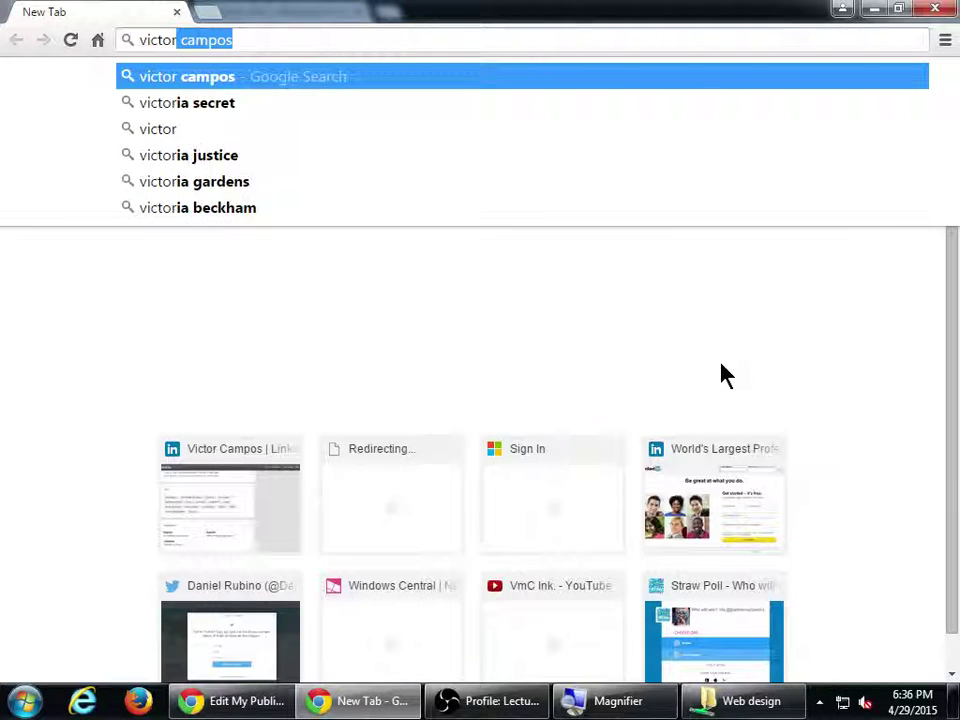
{"action": "key", "text": "Return"}
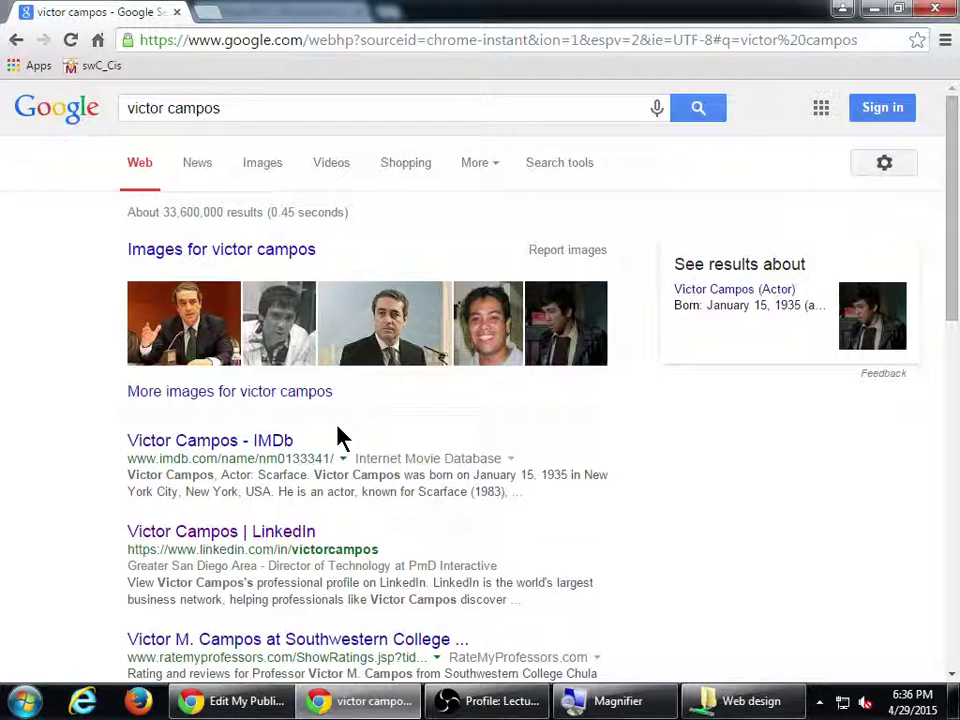
- Browse the results, run the related name-plus-GitHub search, and minimize Chrome back to LinkedIn
{"action": "scroll", "coordinate": [75, 540], "scroll_direction": "down", "scroll_amount": 2}
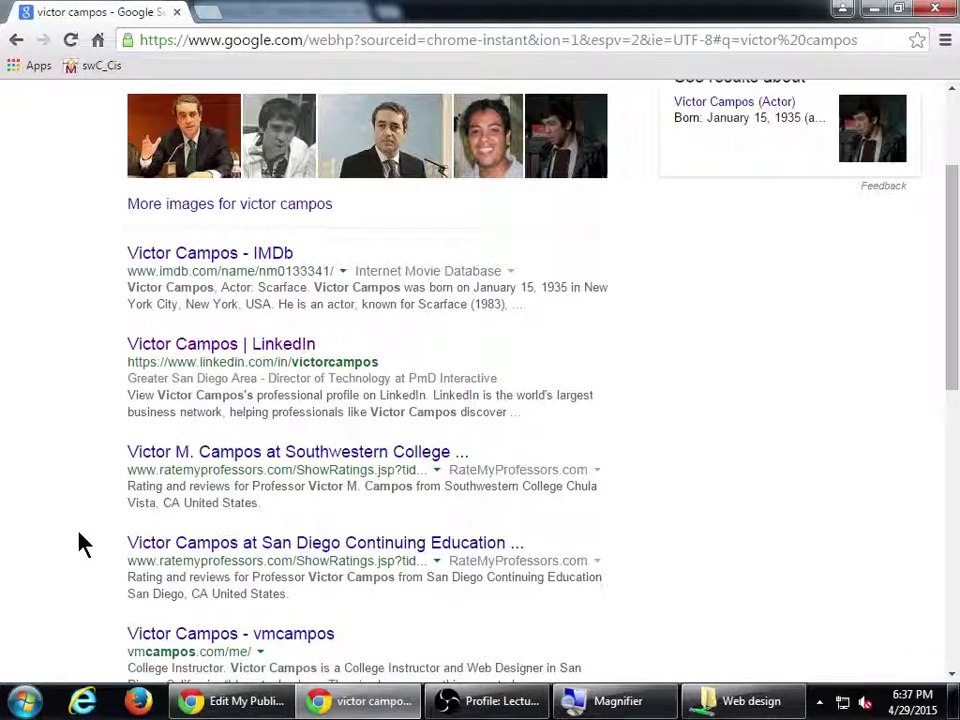
{"action": "scroll", "coordinate": [63, 545], "scroll_direction": "down", "scroll_amount": 1}
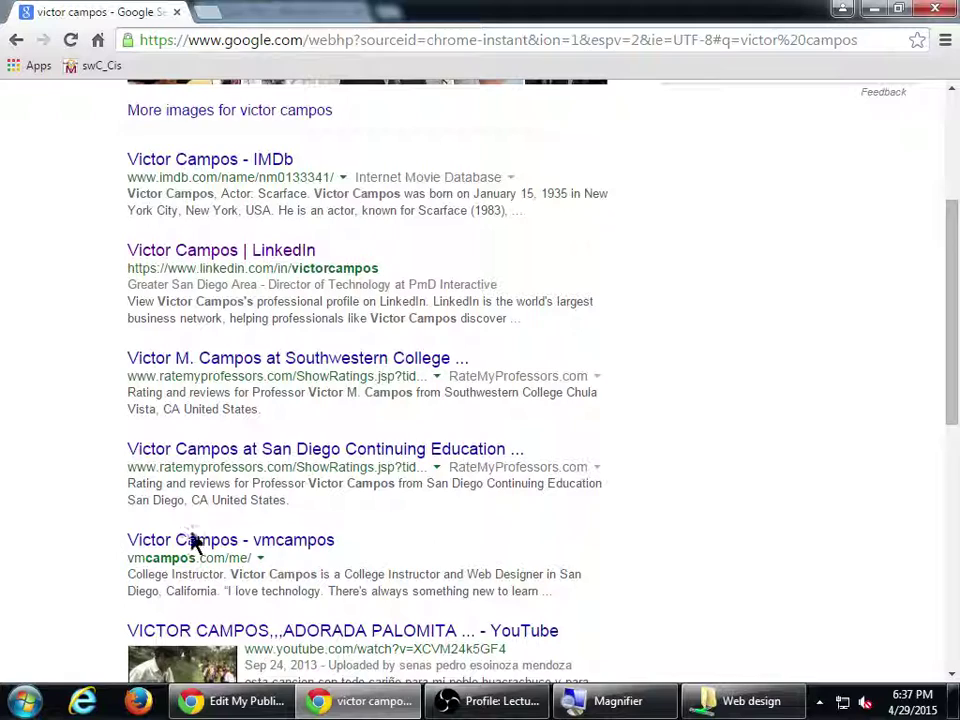
{"action": "scroll", "coordinate": [150, 555], "scroll_direction": "down", "scroll_amount": 2}
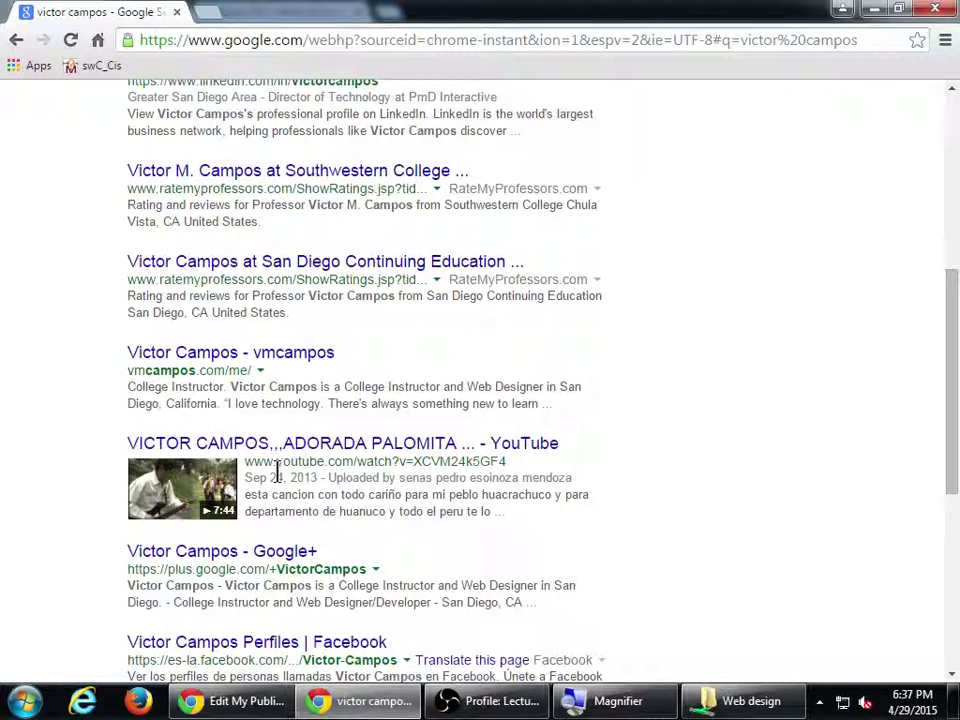
{"action": "scroll", "coordinate": [150, 480], "scroll_direction": "down", "scroll_amount": 2}
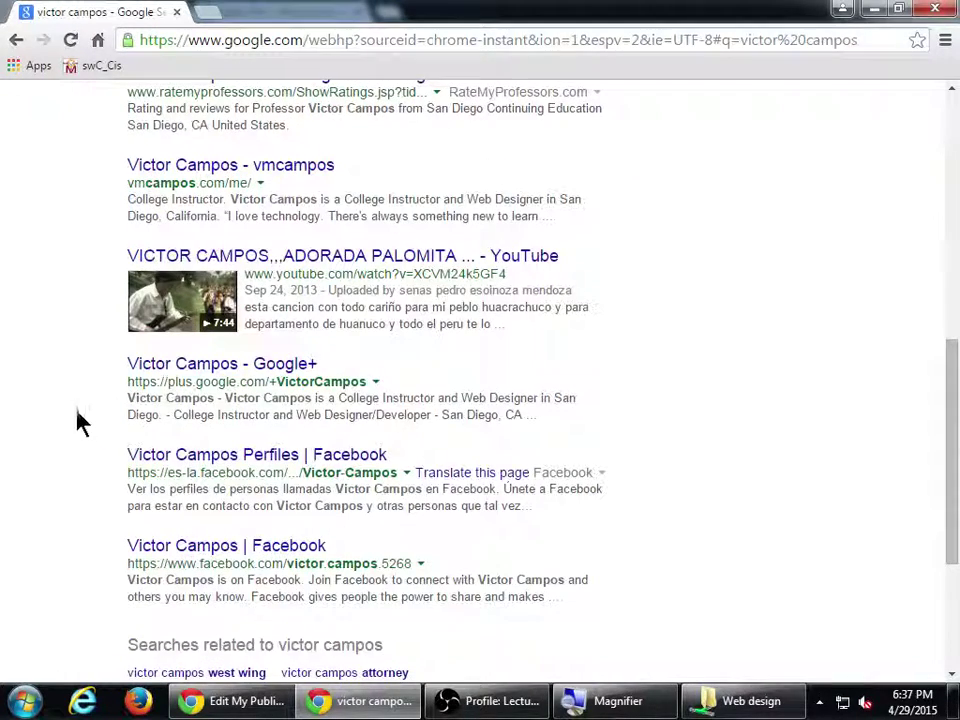
{"action": "scroll", "coordinate": [90, 426], "scroll_direction": "down", "scroll_amount": 1}
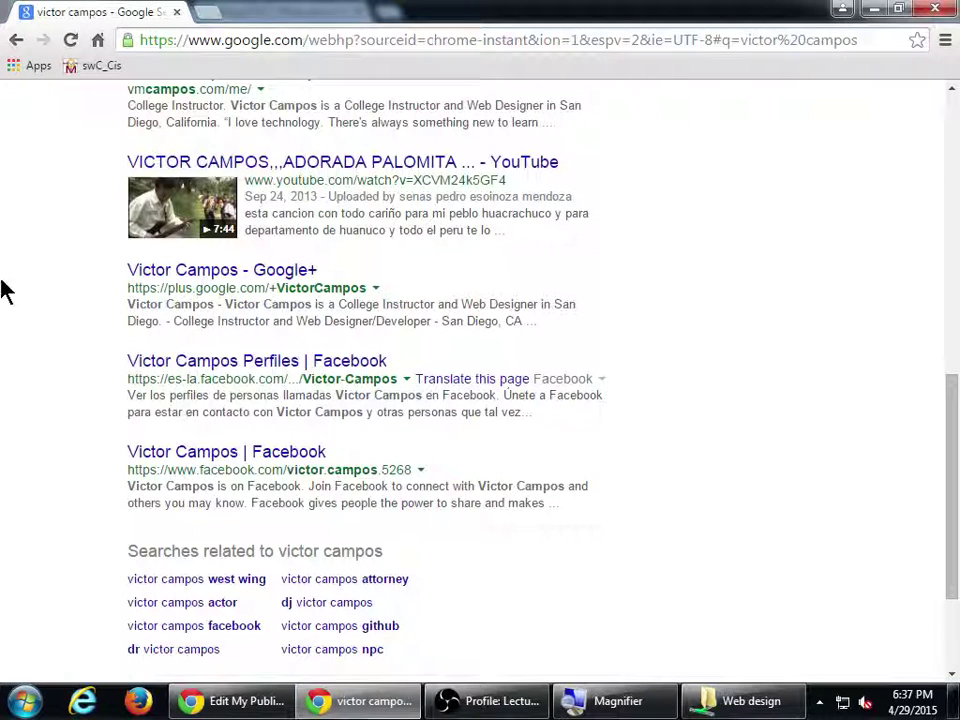
{"action": "left_click", "coordinate": [389, 628]}
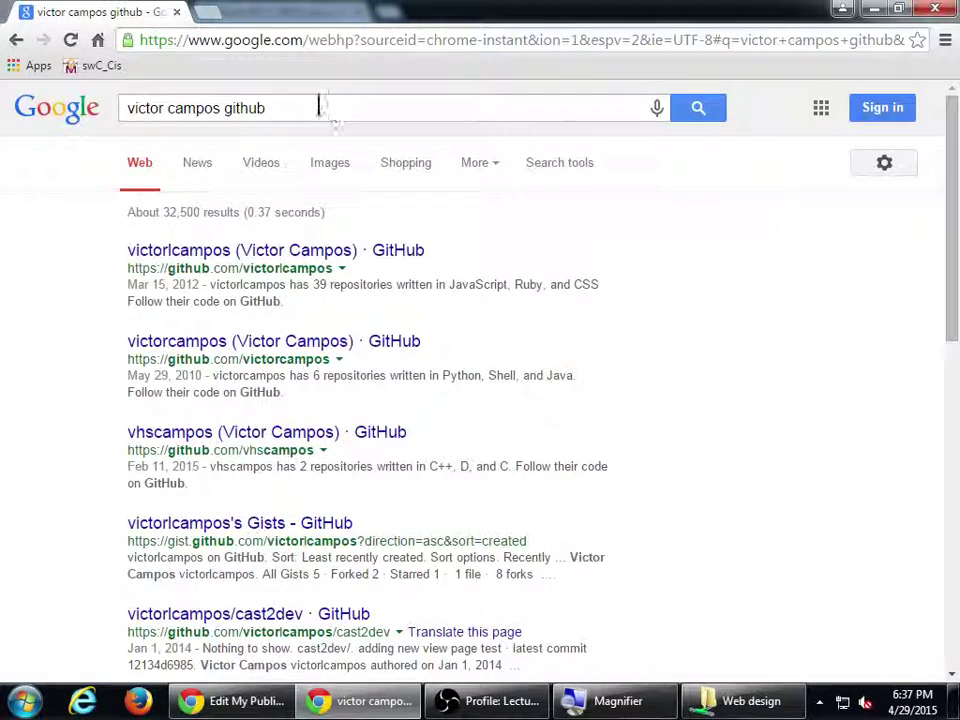
{"action": "left_click", "coordinate": [876, 12]}
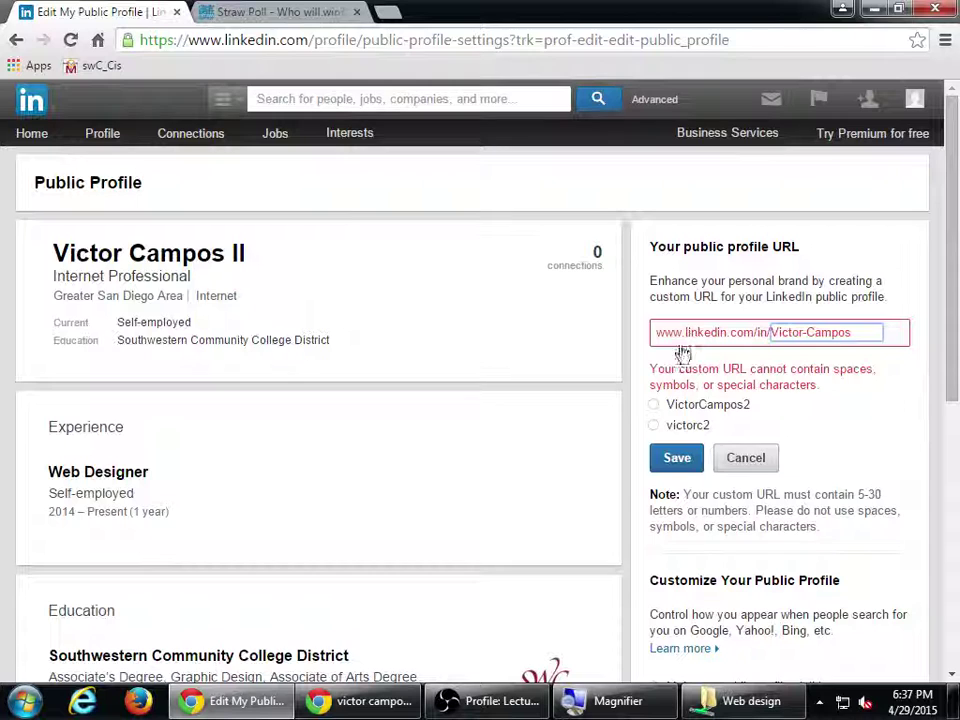
{"action": "left_click", "coordinate": [748, 460]}
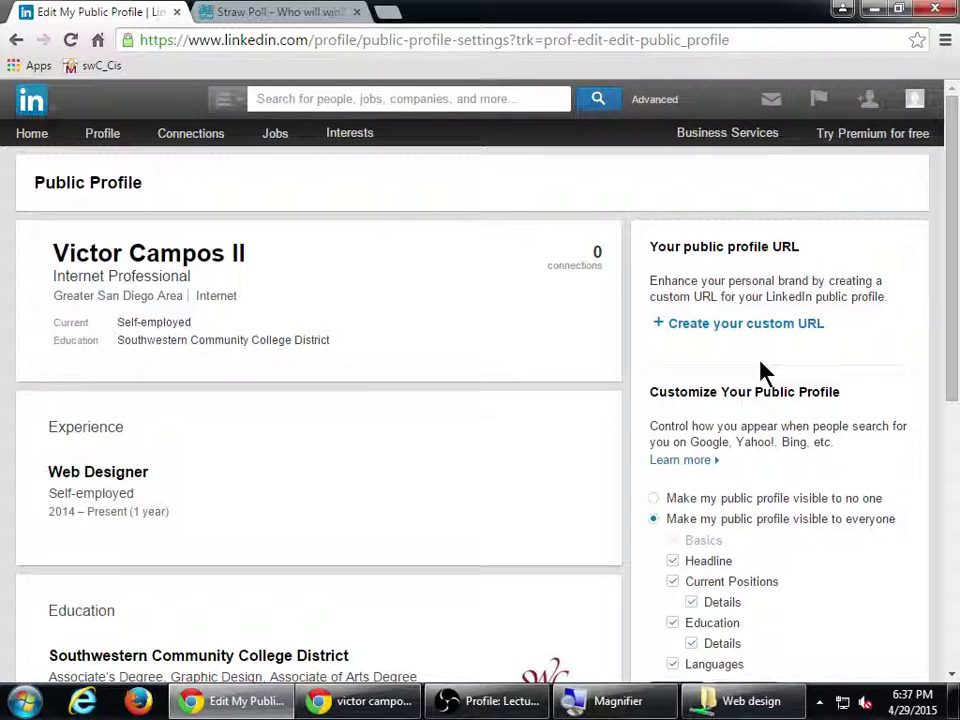
{"action": "scroll", "coordinate": [809, 433], "scroll_direction": "down", "scroll_amount": 2}
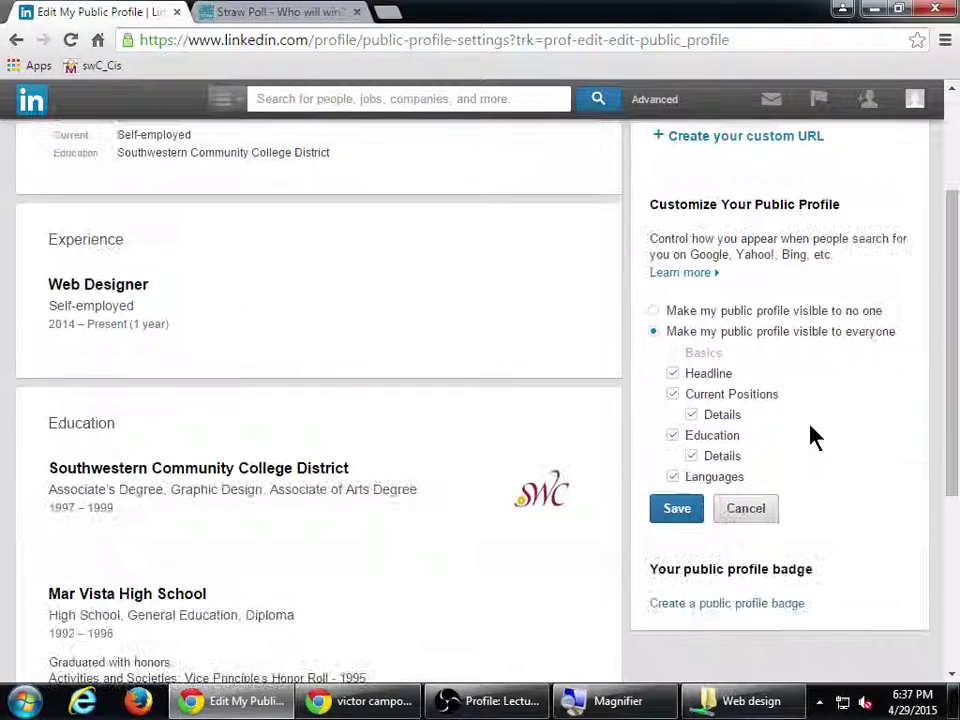
{"action": "scroll", "coordinate": [797, 430], "scroll_direction": "up", "scroll_amount": 1}
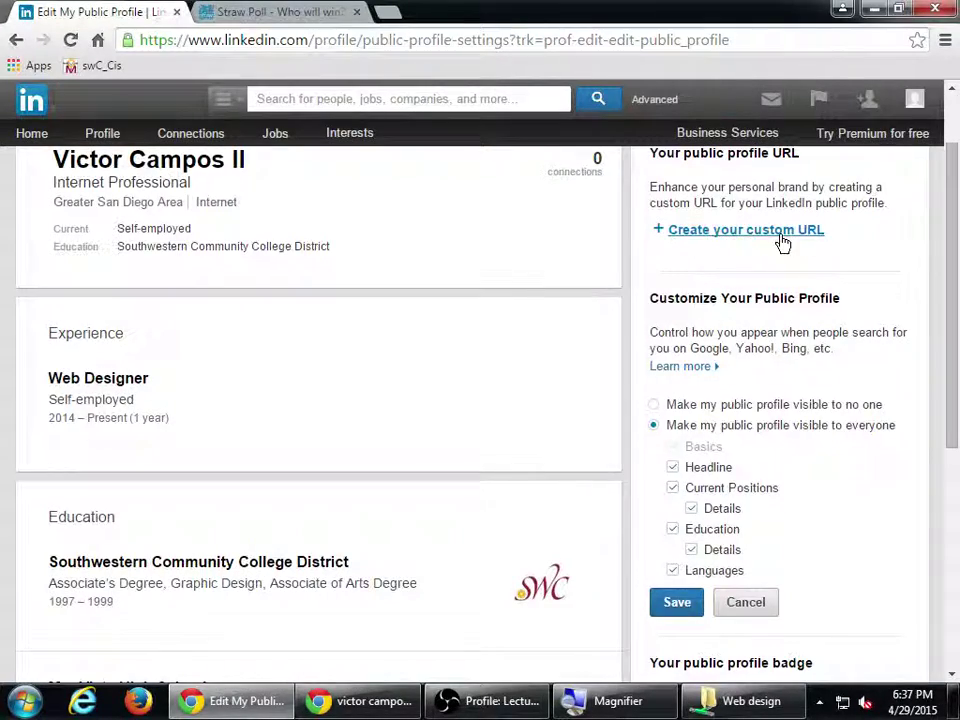
{"action": "scroll", "coordinate": [850, 385], "scroll_direction": "down", "scroll_amount": 1}
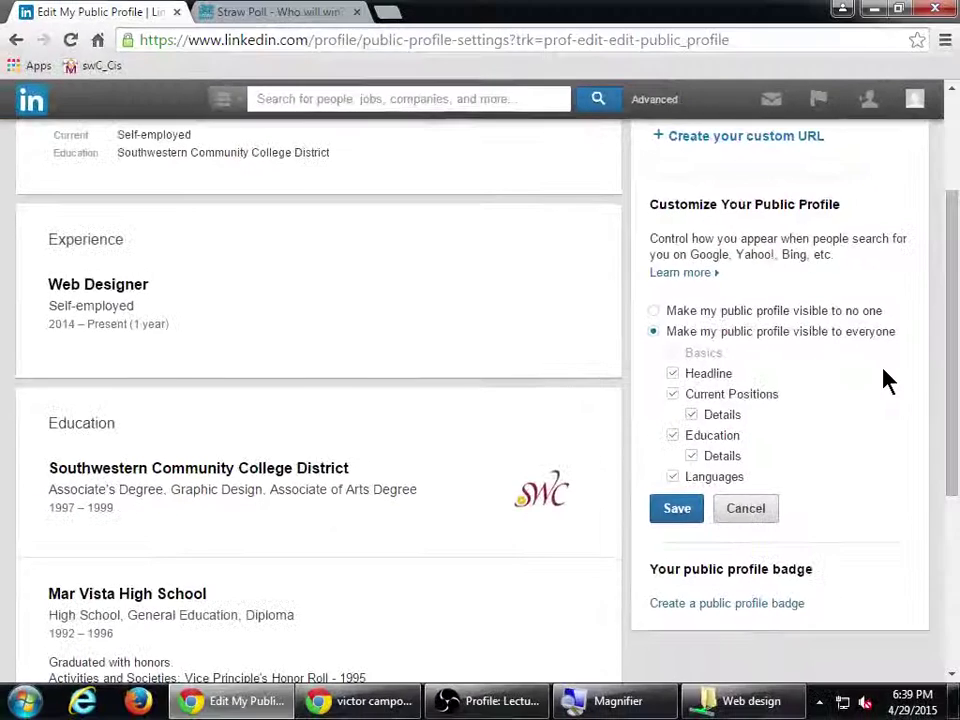
{"action": "left_click", "coordinate": [754, 516]}
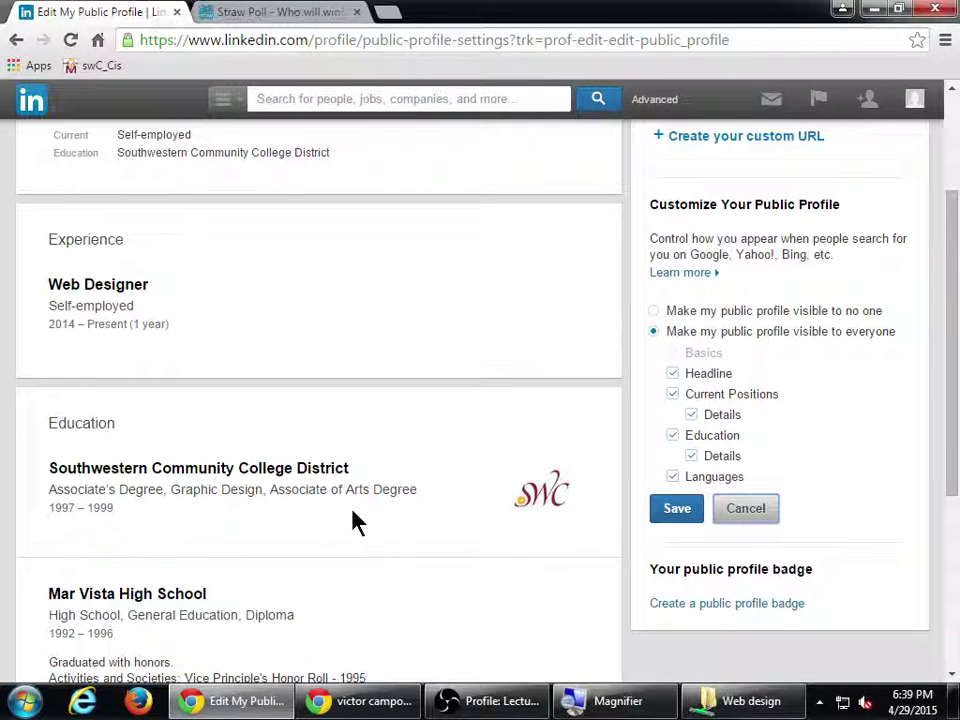
{"action": "scroll", "coordinate": [150, 165], "scroll_direction": "up", "scroll_amount": 3}
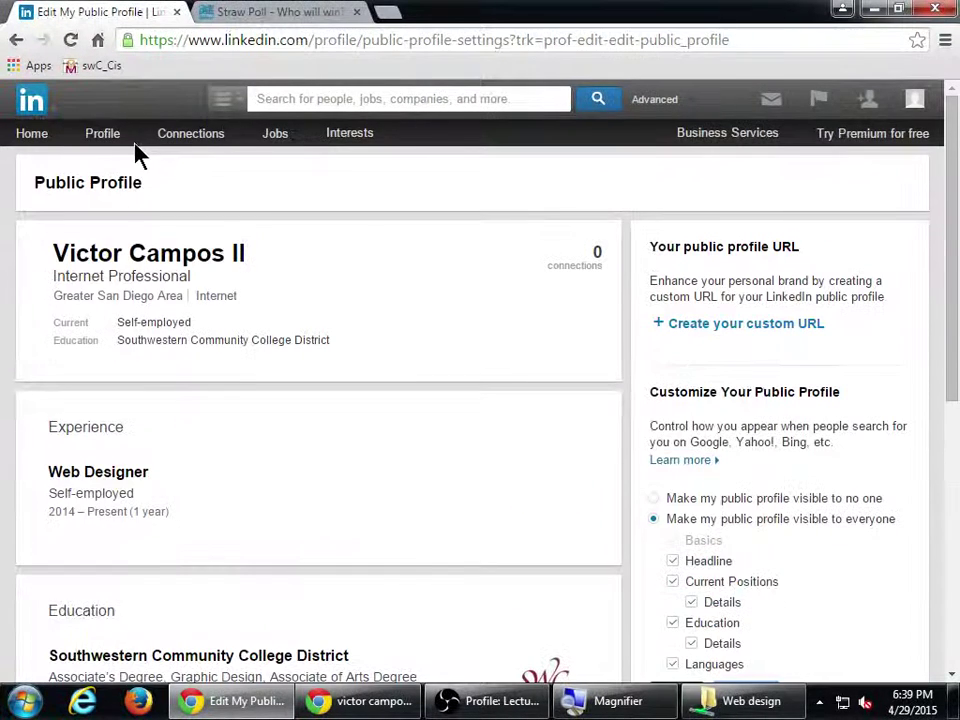
{"action": "left_click", "coordinate": [100, 135]}
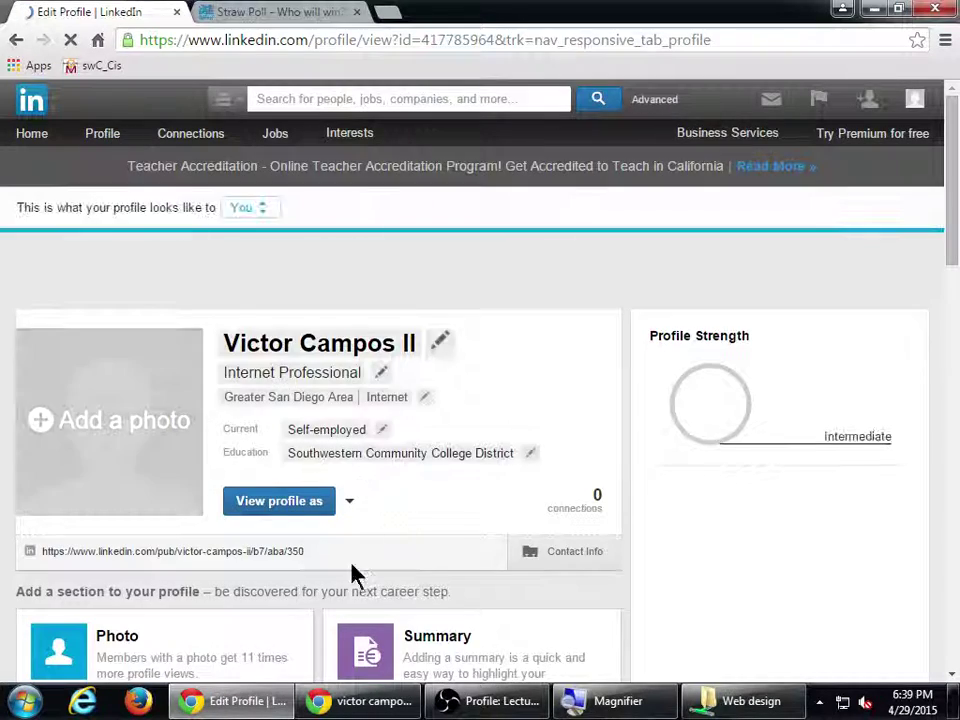
{"action": "scroll", "coordinate": [330, 640], "scroll_direction": "down", "scroll_amount": 2}
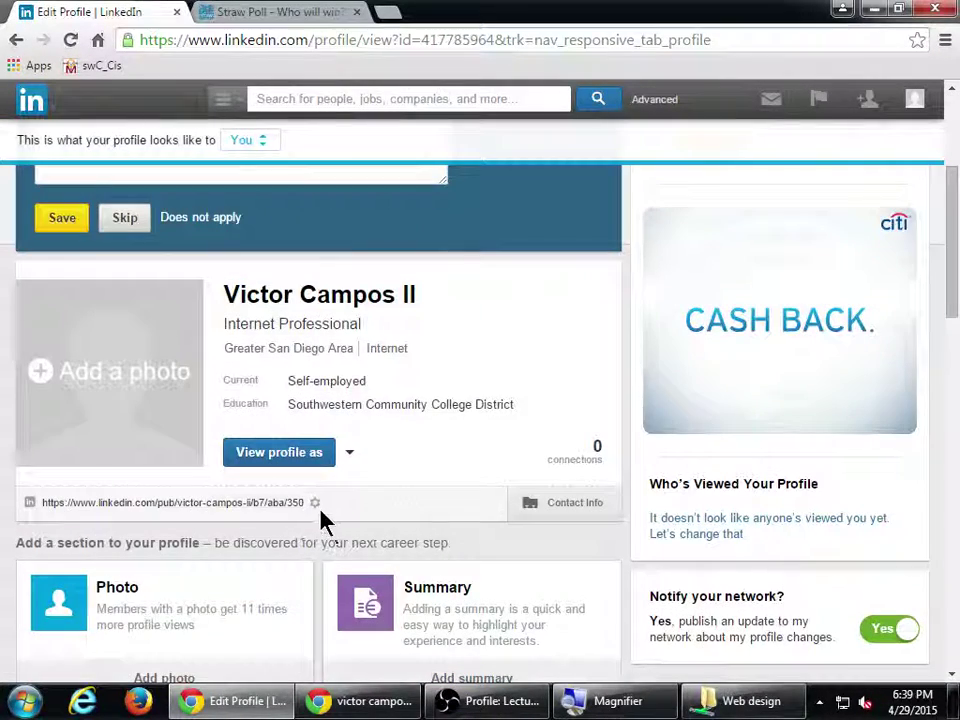
{"action": "left_click", "coordinate": [315, 505]}
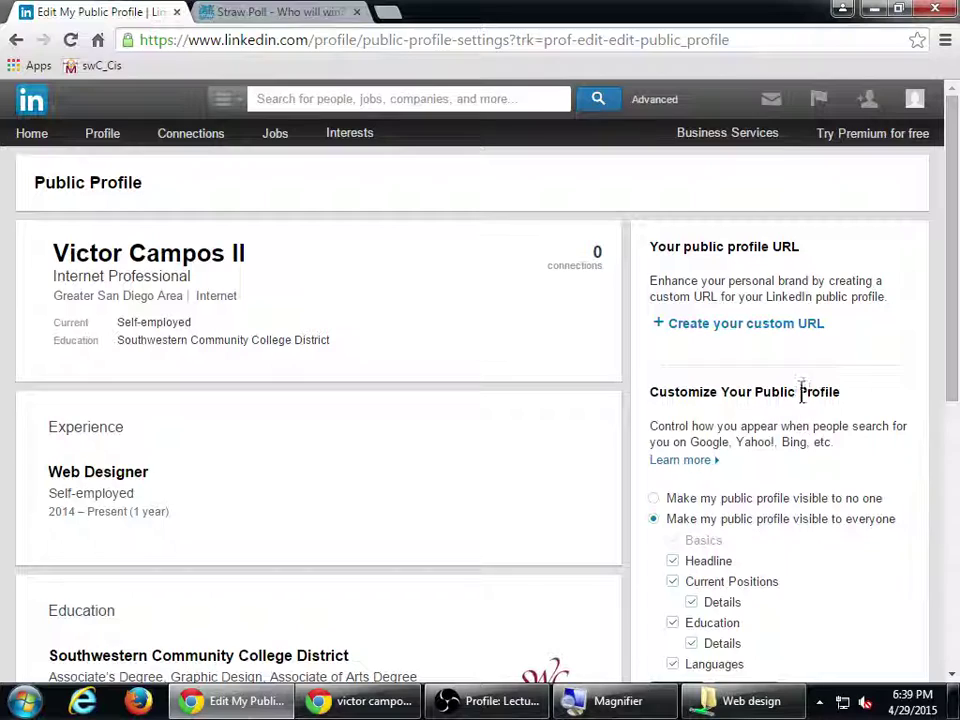
- Untick Current Positions and Education under Customize Your Public Profile
{"action": "scroll", "coordinate": [922, 395], "scroll_direction": "down", "scroll_amount": 2}
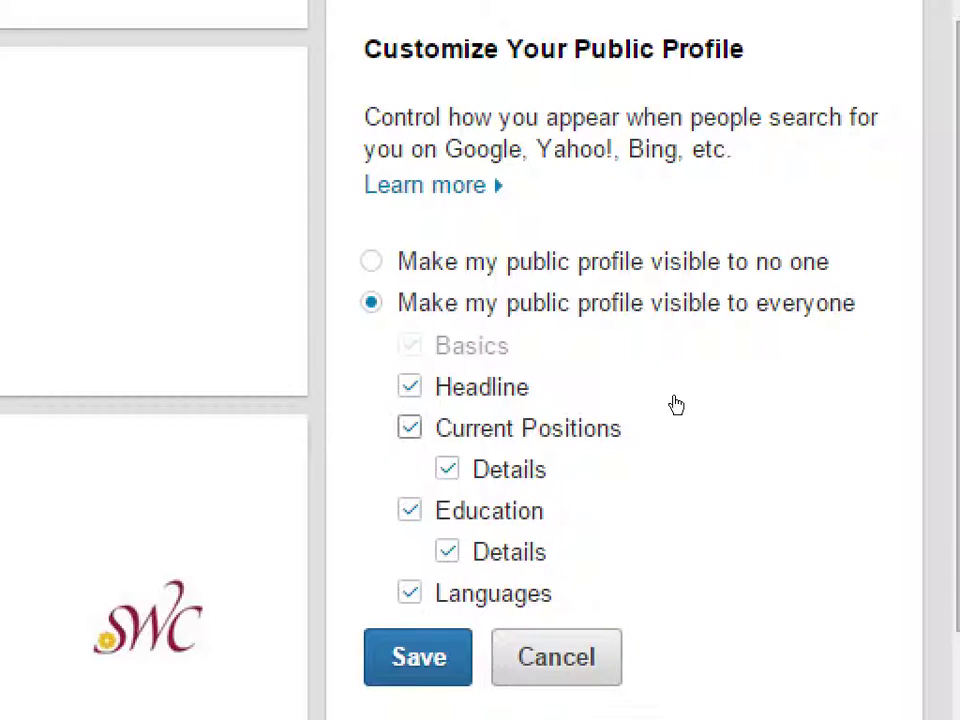
{"action": "left_click", "coordinate": [673, 400]}
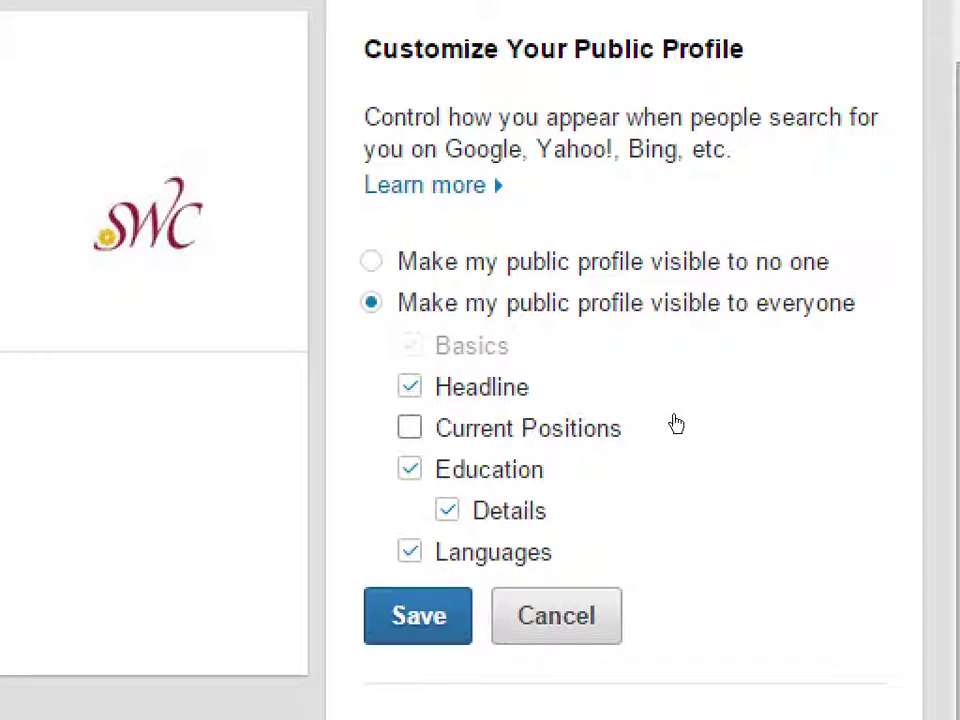
{"action": "left_click", "coordinate": [675, 424]}
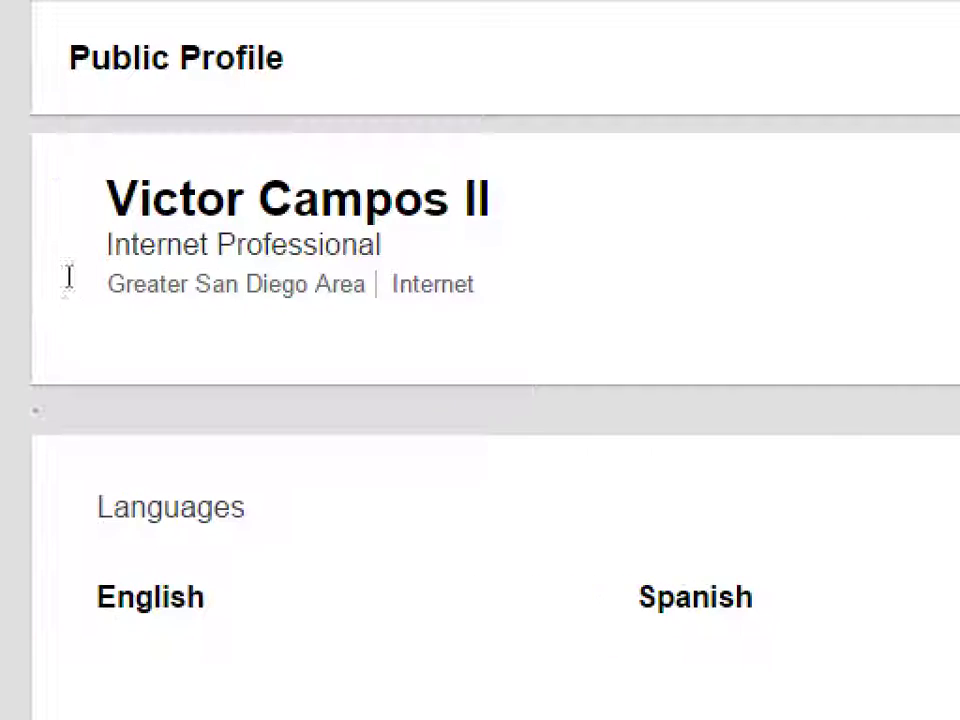
{"action": "left_click_drag", "start_coordinate": [83, 283], "coordinate": [156, 270]}
{"action": "left_click", "coordinate": [111, 300]}
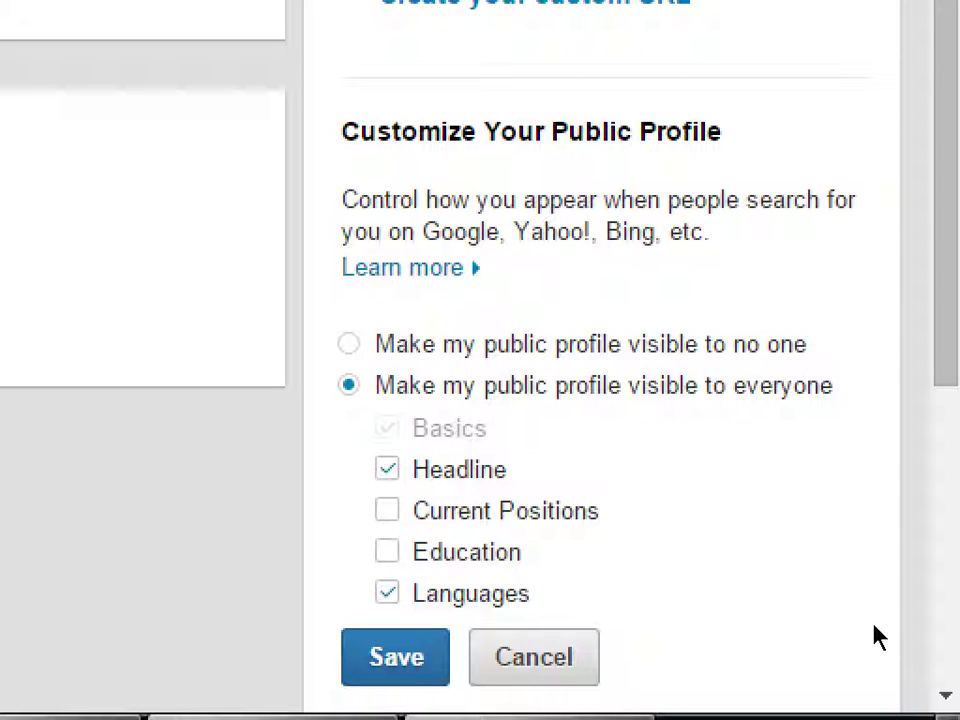
{"action": "key", "text": "super+minus"}
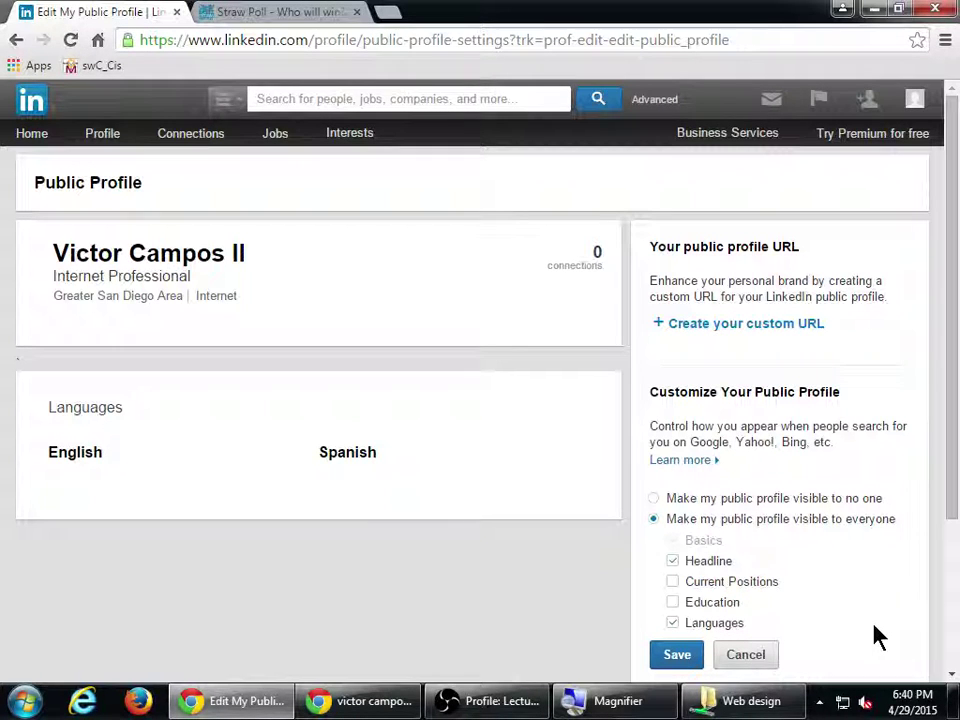
- Re-tick Current Positions and Education so every section shows on the public profile
{"action": "left_click", "coordinate": [673, 582]}
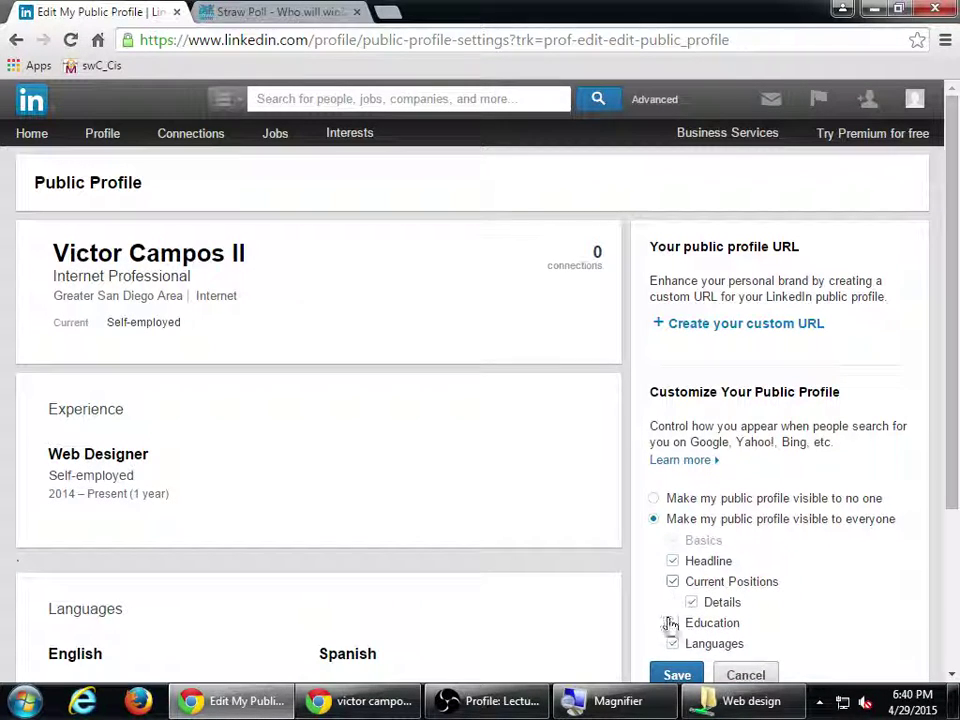
{"action": "left_click", "coordinate": [672, 623]}
{"action": "scroll", "coordinate": [632, 638], "scroll_direction": "down", "scroll_amount": 1}
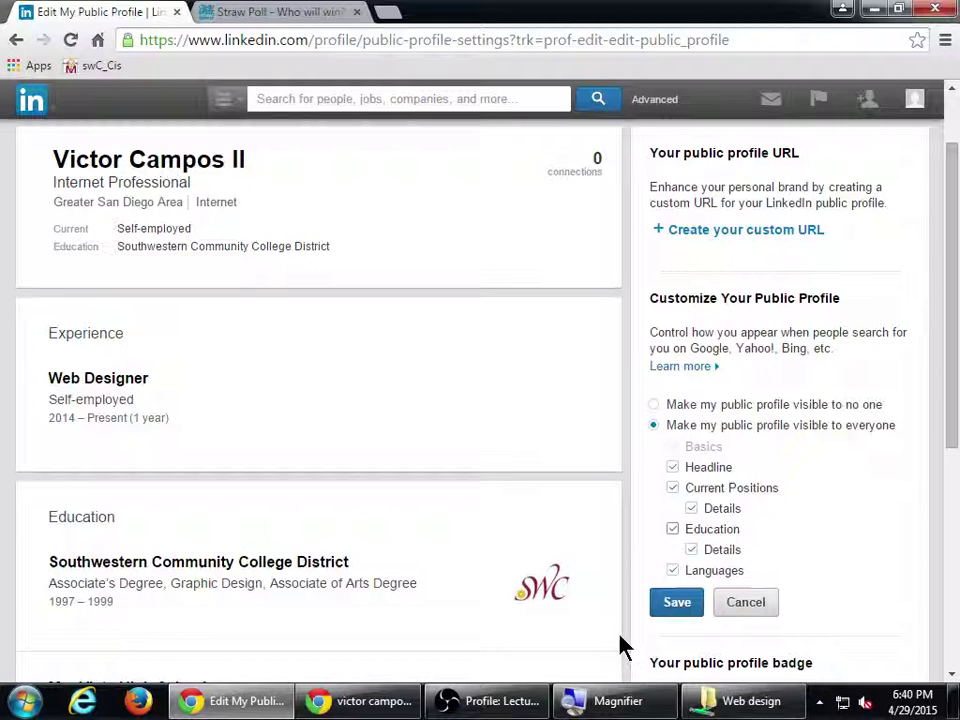
{"action": "scroll", "coordinate": [507, 636], "scroll_direction": "up", "scroll_amount": 2}
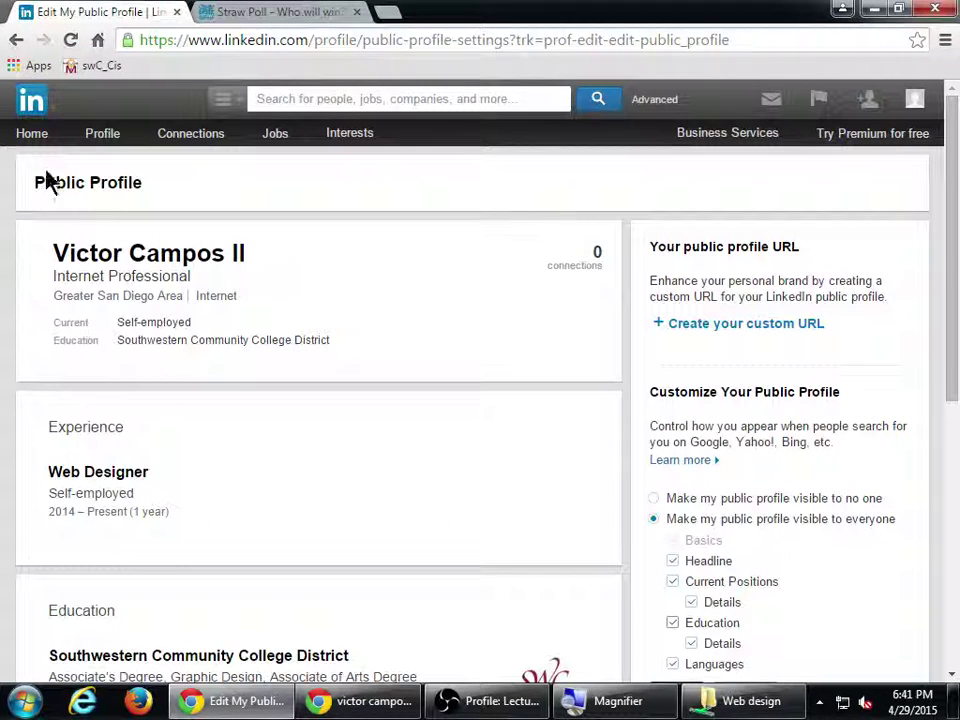
- Untick Education so the public preview goes straight from Experience to Languages
{"action": "left_click_drag", "start_coordinate": [44, 182], "coordinate": [172, 199]}
{"action": "left_click", "coordinate": [186, 199]}
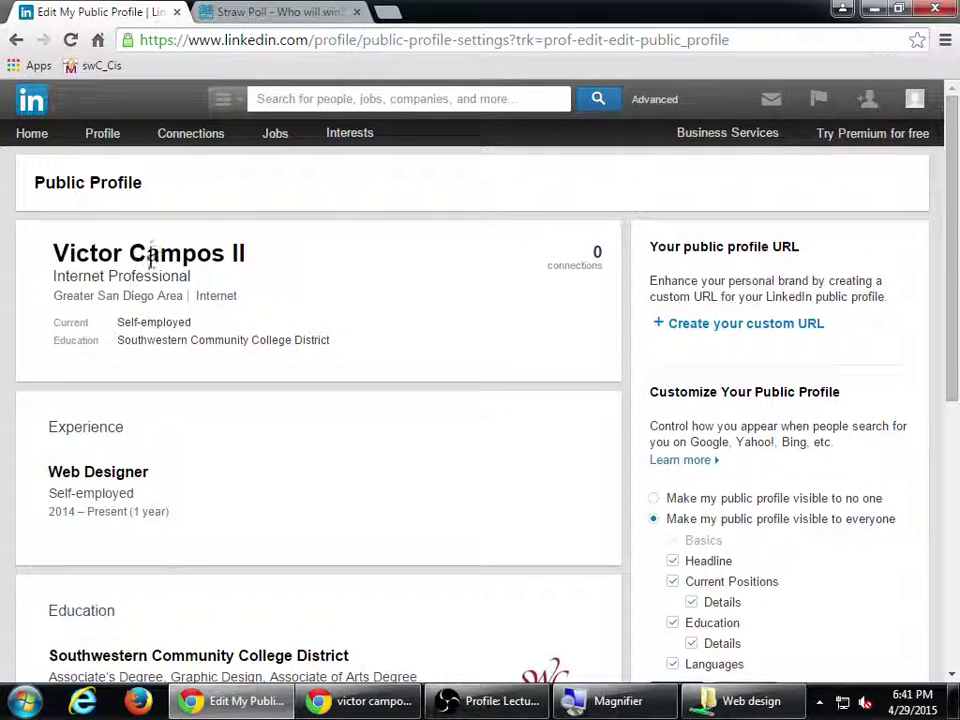
{"action": "scroll", "coordinate": [125, 348], "scroll_direction": "down", "scroll_amount": 2}
{"action": "scroll", "coordinate": [159, 411], "scroll_direction": "down", "scroll_amount": 2}
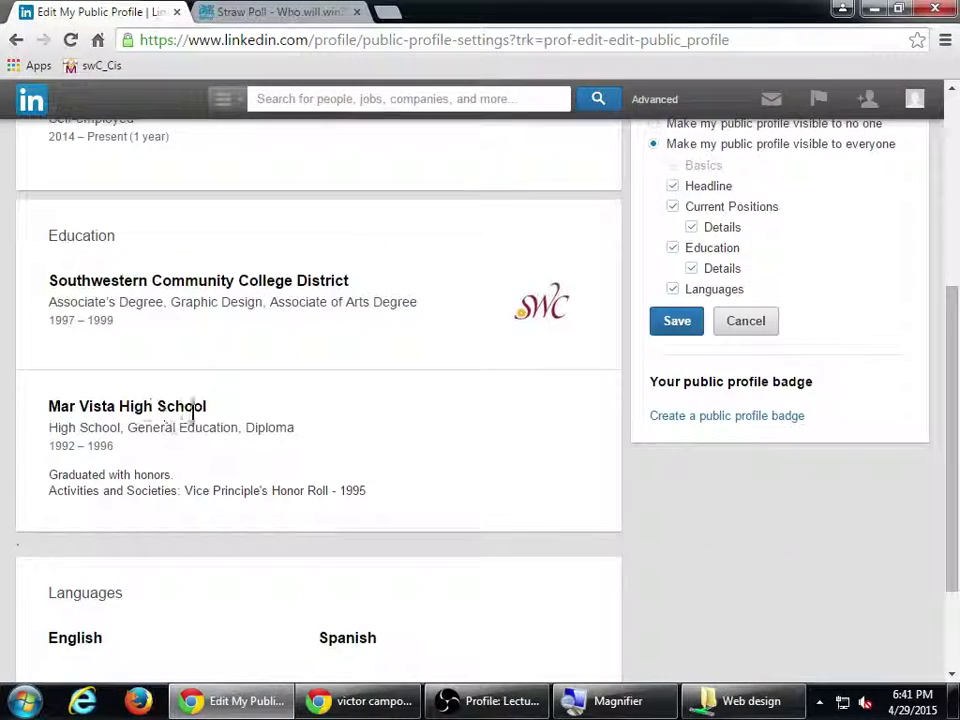
{"action": "scroll", "coordinate": [197, 424], "scroll_direction": "down", "scroll_amount": 2}
{"action": "scroll", "coordinate": [197, 424], "scroll_direction": "up", "scroll_amount": 1}
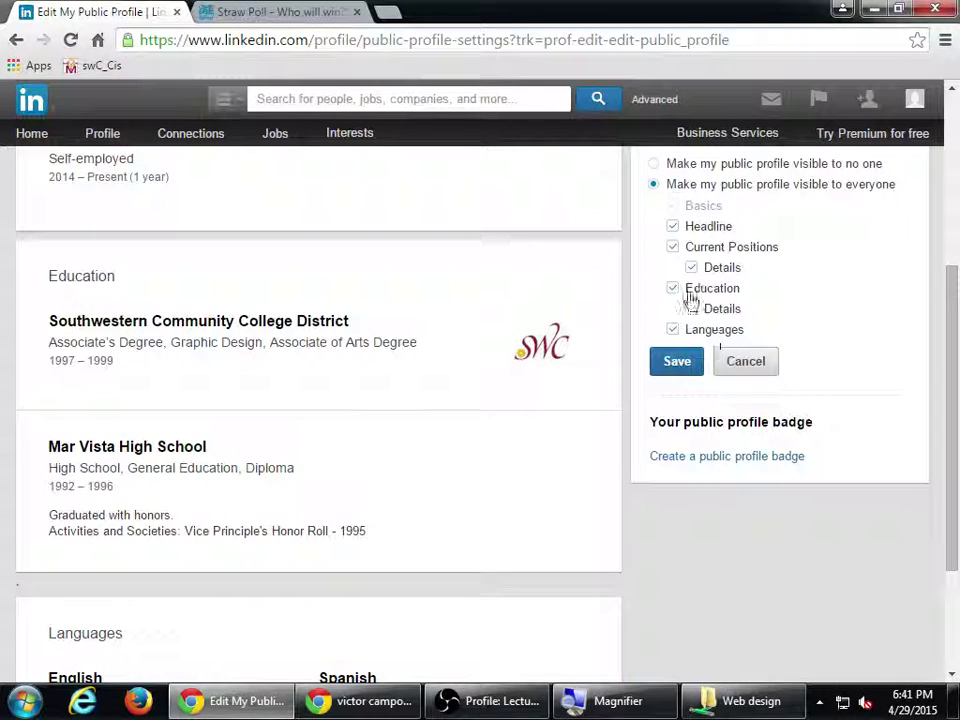
{"action": "left_click", "coordinate": [674, 290]}
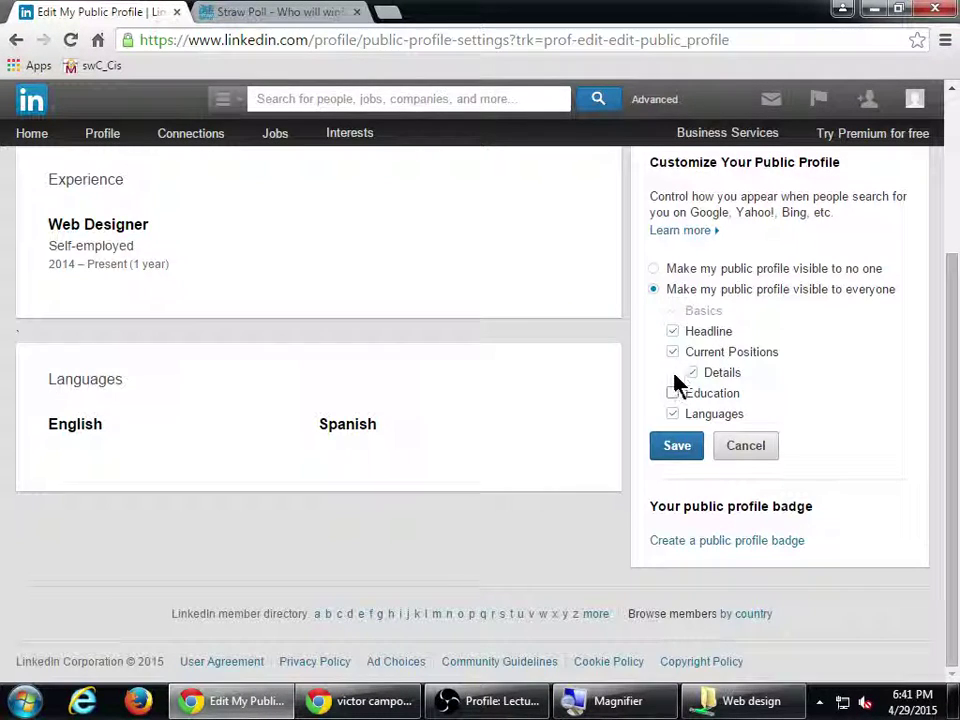
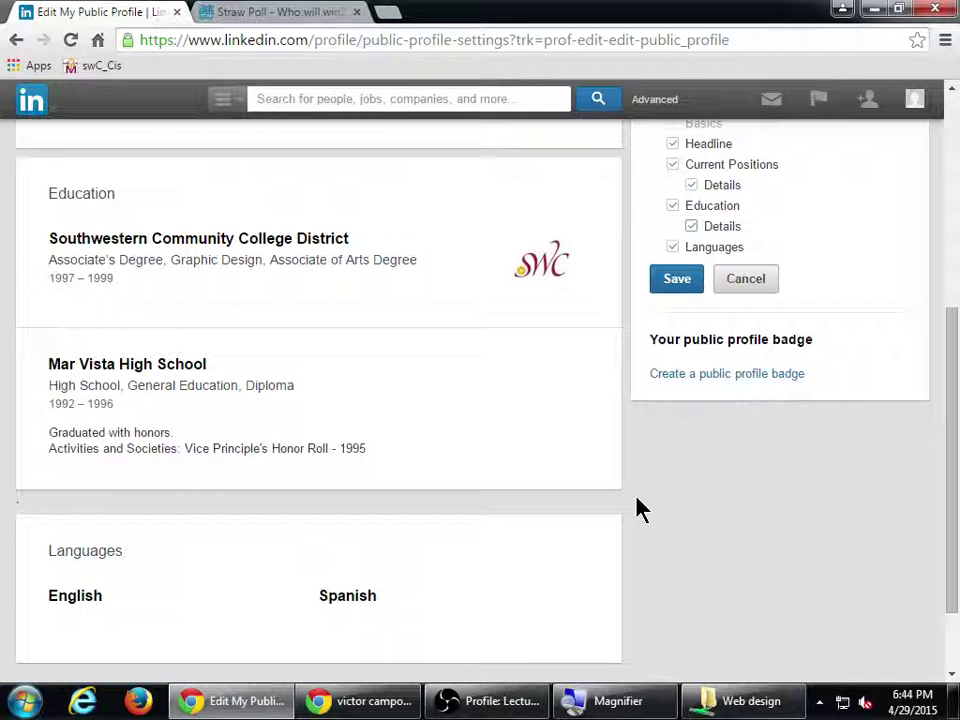
- Leave the public profile settings for your own profile with the Internet Professional headline
{"action": "scroll", "coordinate": [640, 445], "scroll_direction": "up", "scroll_amount": 5}
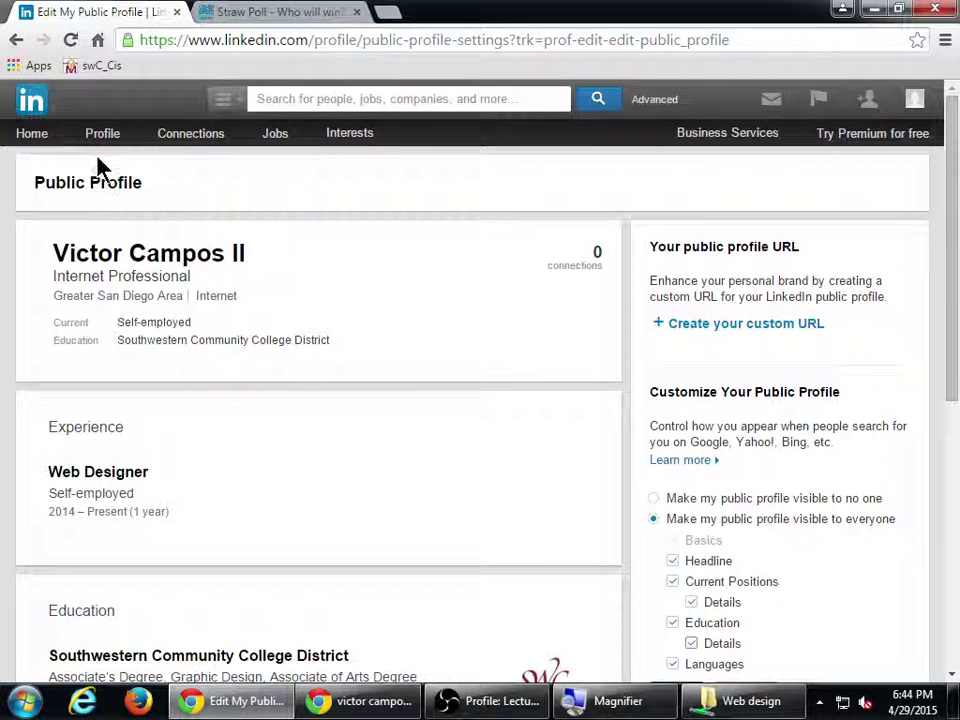
{"action": "mouse_move", "coordinate": [96, 140]}
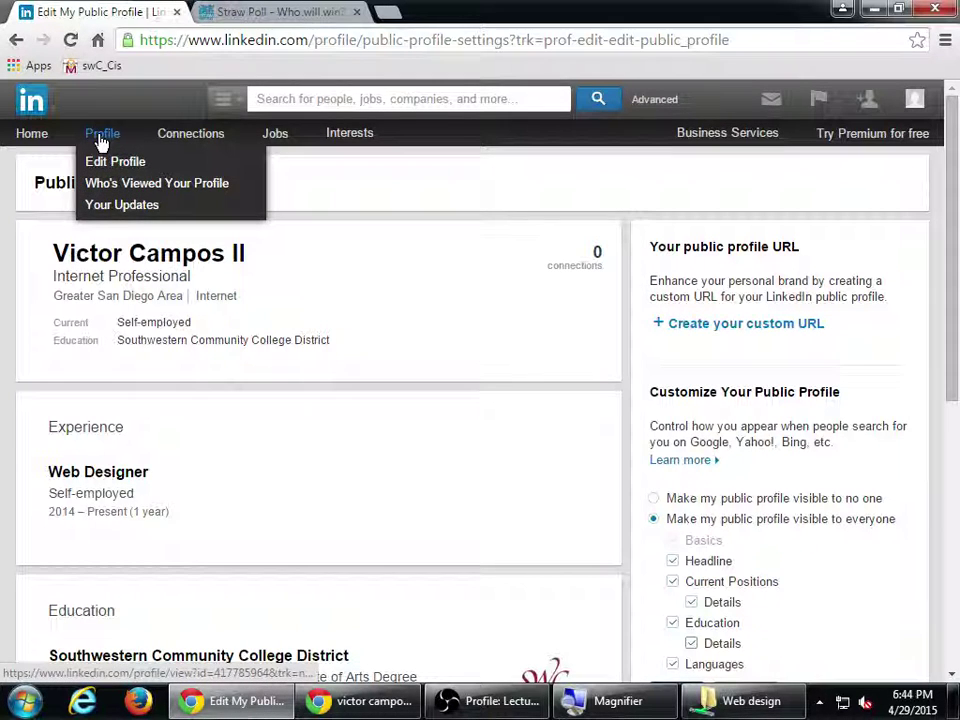
{"action": "left_click", "coordinate": [101, 144]}
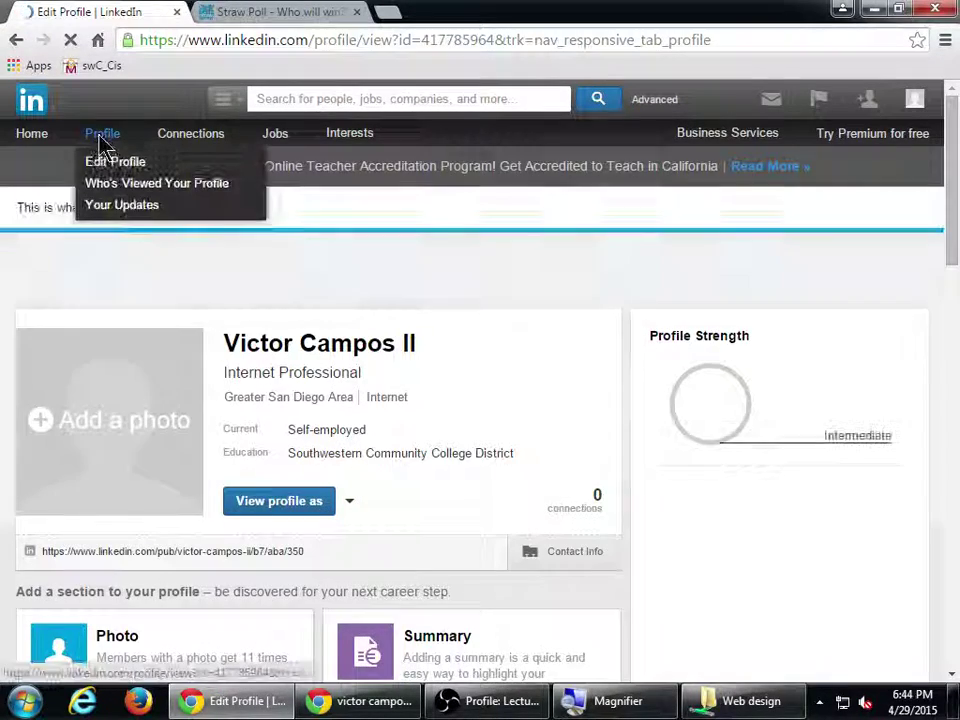
{"action": "scroll", "coordinate": [615, 335], "scroll_direction": "down", "scroll_amount": 3}
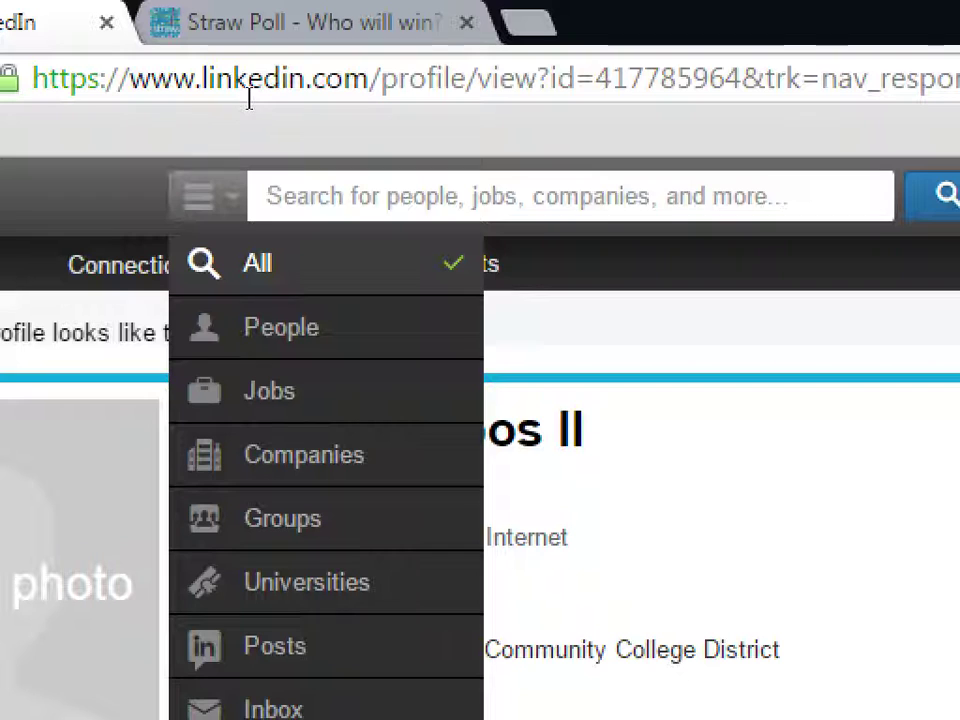
- Set the search category to Jobs and search for 'twitter'
{"action": "key", "text": "Down"}
{"action": "key", "text": "Down"}
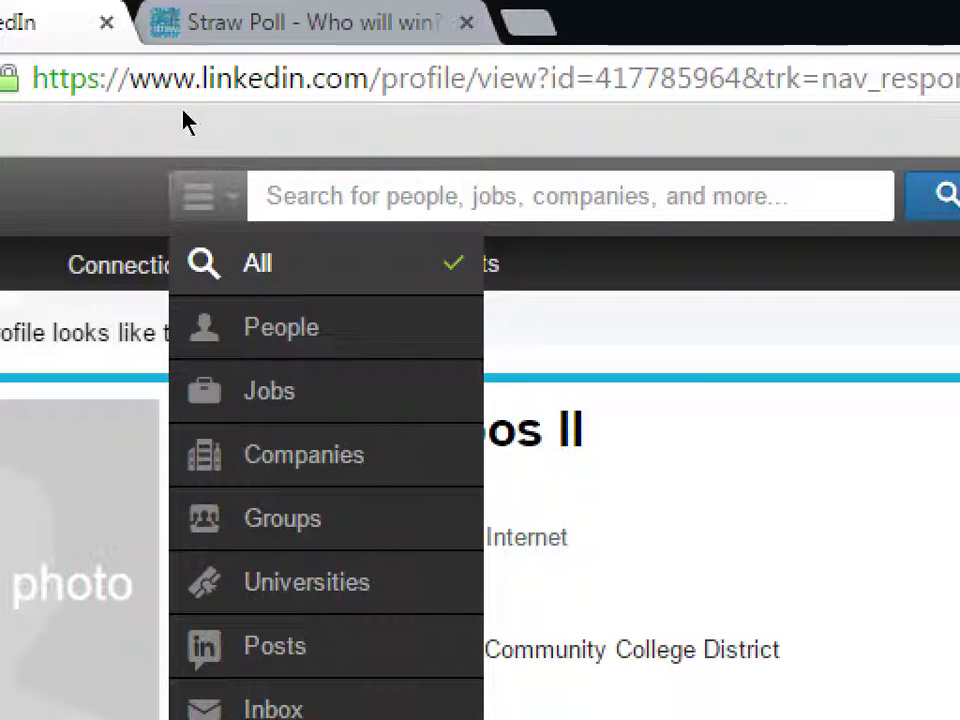
{"action": "left_click", "coordinate": [195, 115]}
{"action": "left_click", "coordinate": [250, 198]}
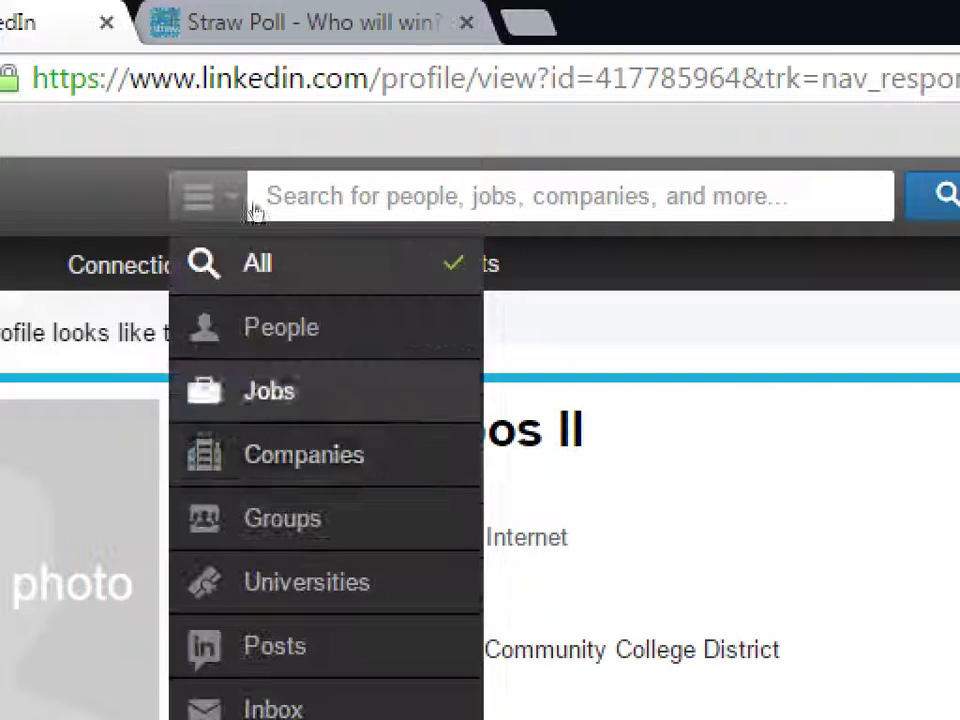
{"action": "key", "text": "Return"}
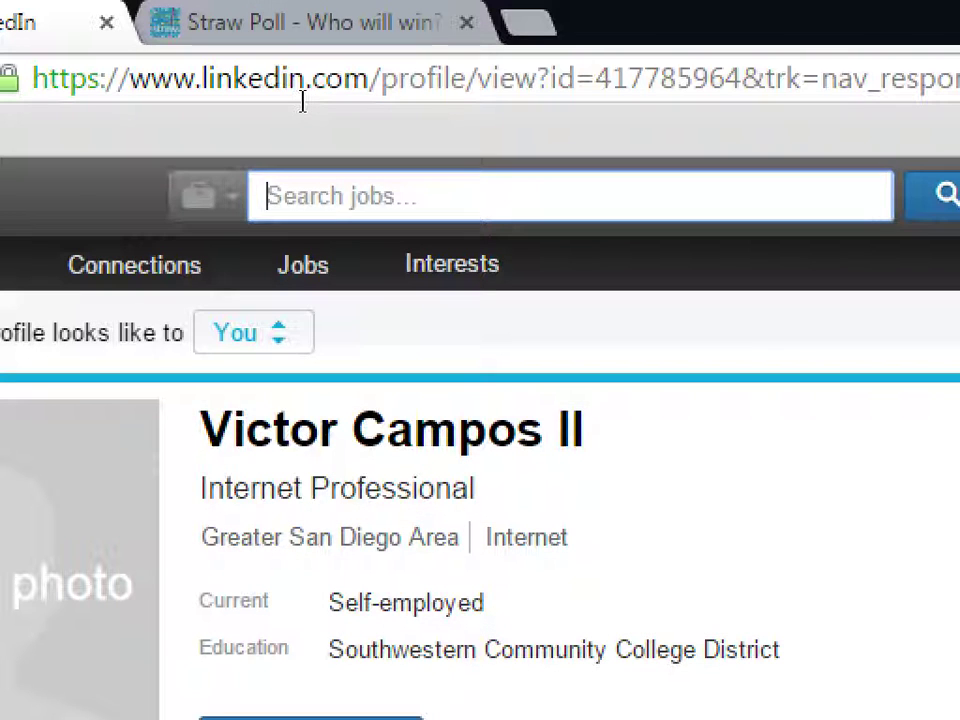
{"action": "type", "text": "twitter"}
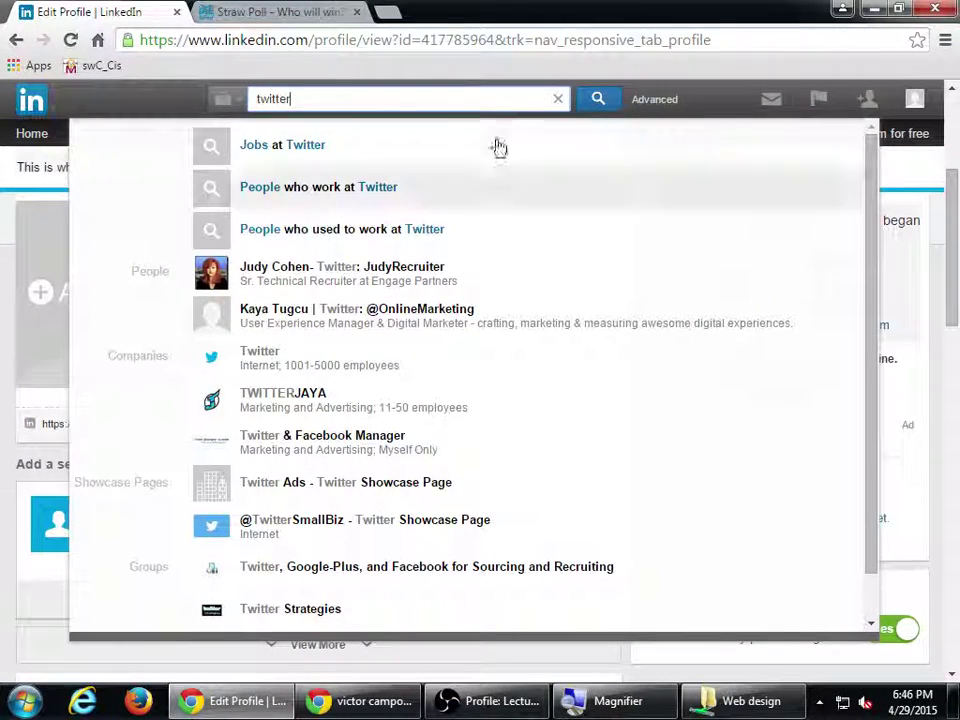
{"action": "left_click", "coordinate": [597, 103]}
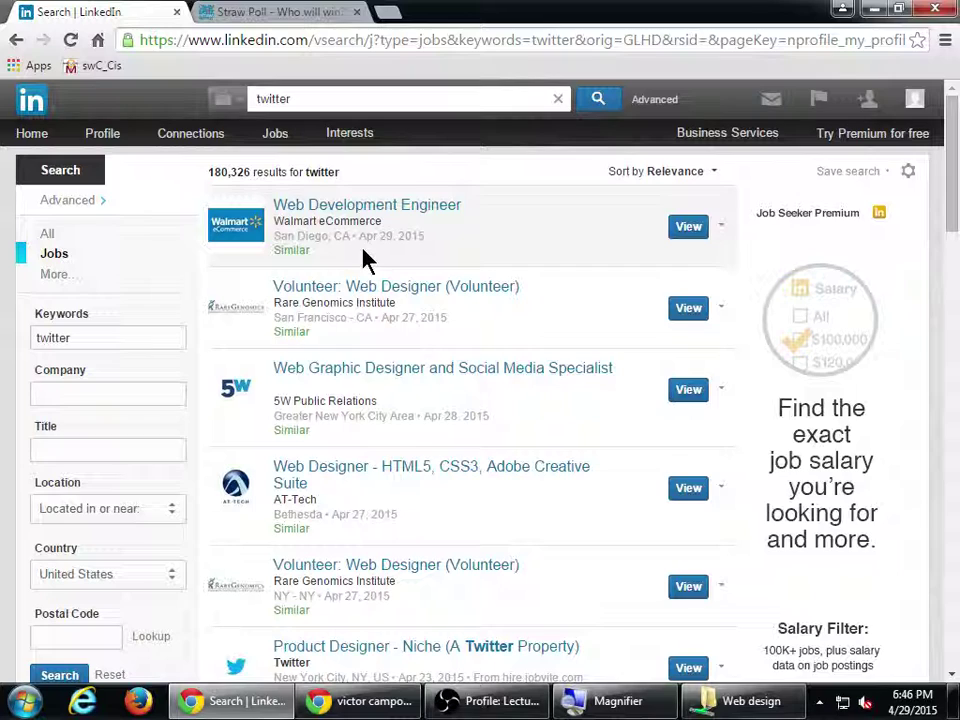
{"action": "left_click", "coordinate": [680, 236]}
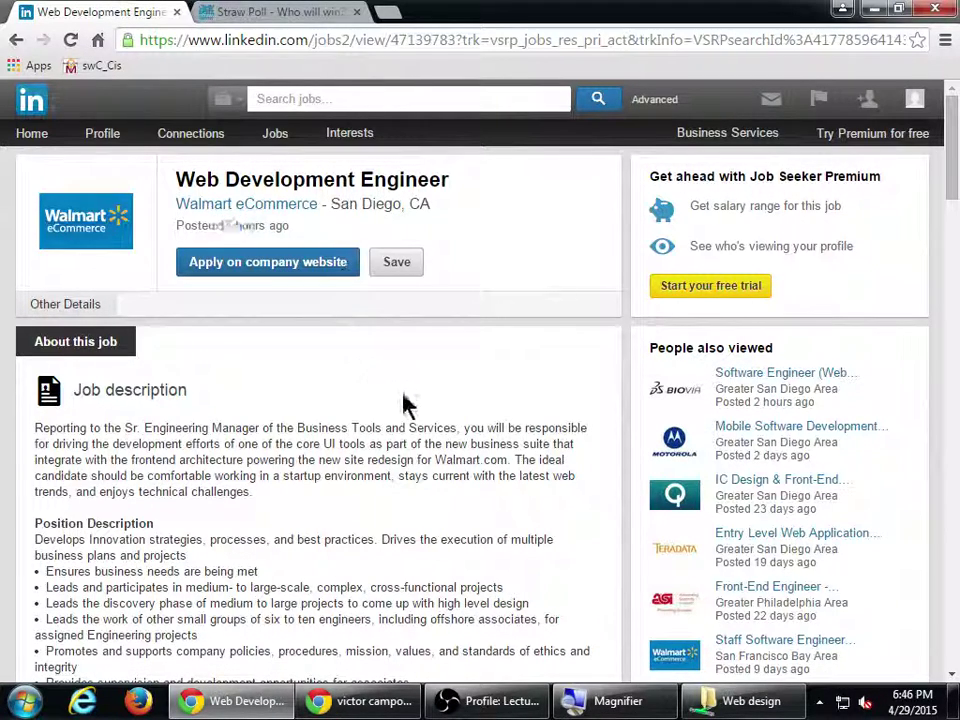
{"action": "scroll", "coordinate": [407, 410], "scroll_direction": "down", "scroll_amount": 1}
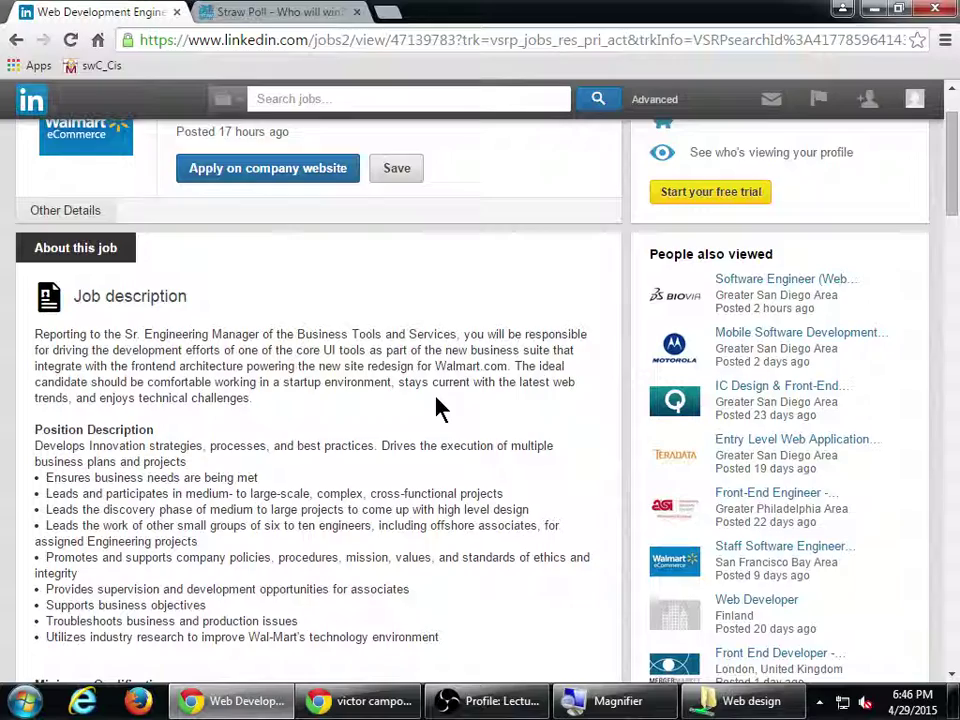
{"action": "scroll", "coordinate": [437, 484], "scroll_direction": "down", "scroll_amount": 2}
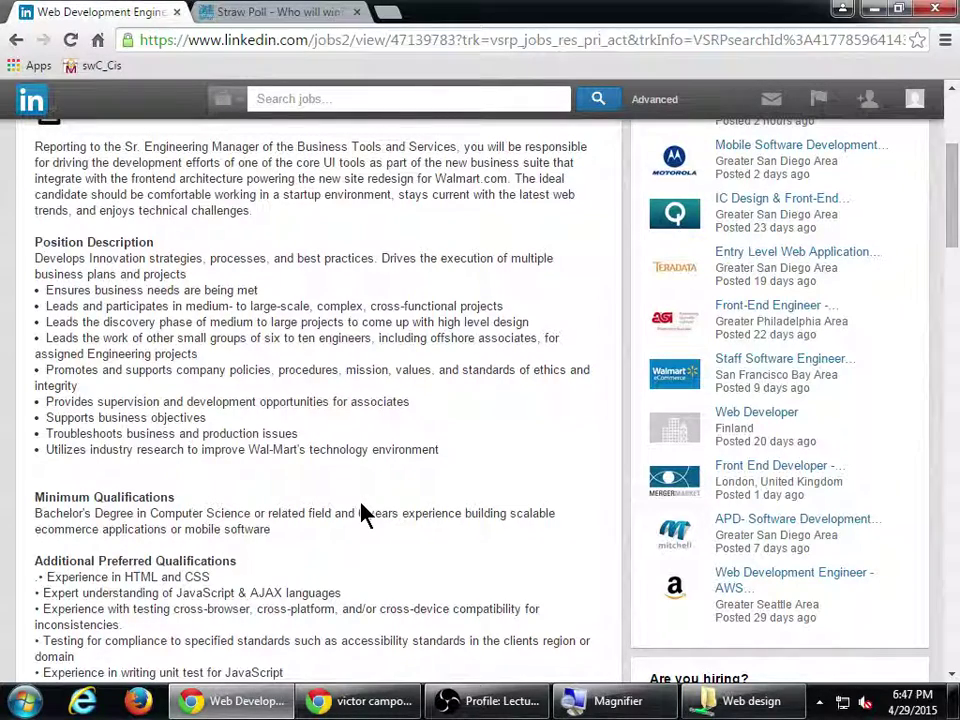
{"action": "scroll", "coordinate": [362, 513], "scroll_direction": "down", "scroll_amount": 1}
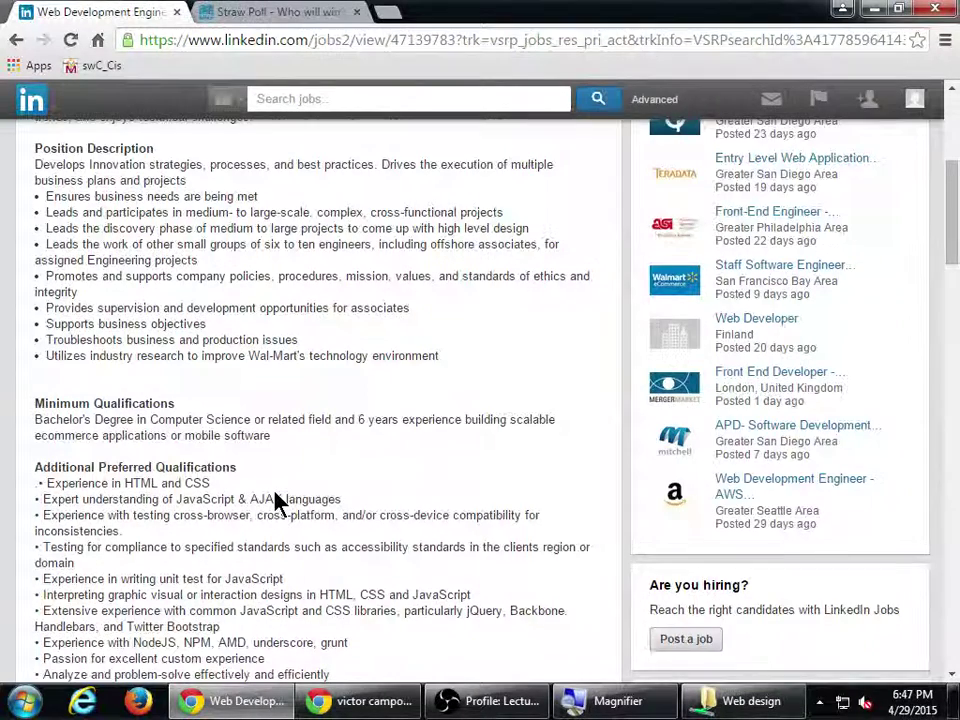
{"action": "scroll", "coordinate": [276, 497], "scroll_direction": "down", "scroll_amount": 1}
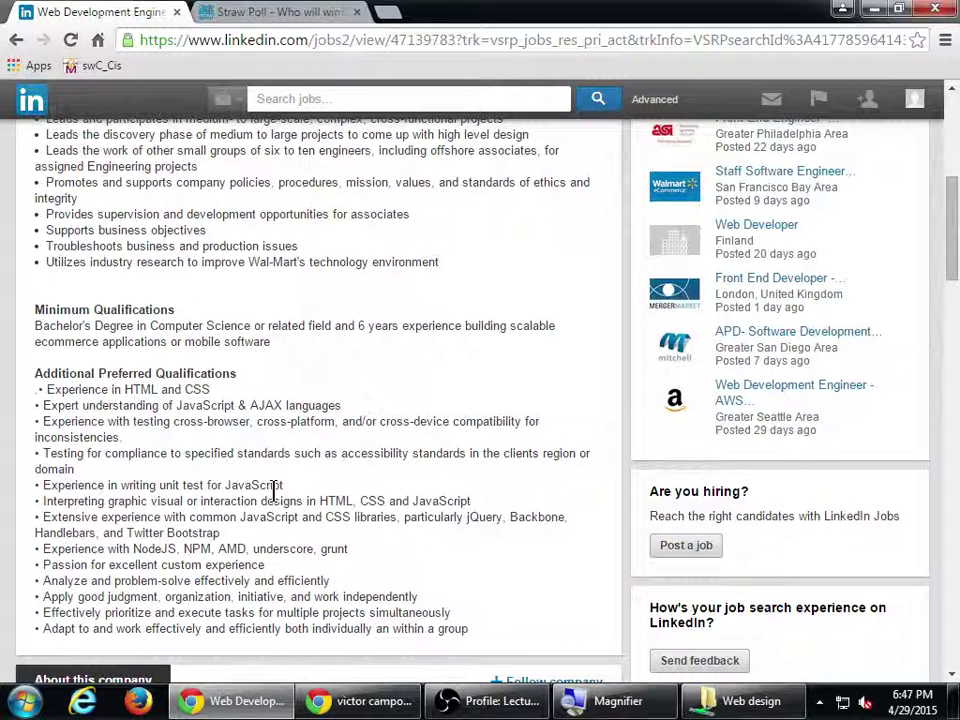
{"action": "key", "text": "alt+Left"}
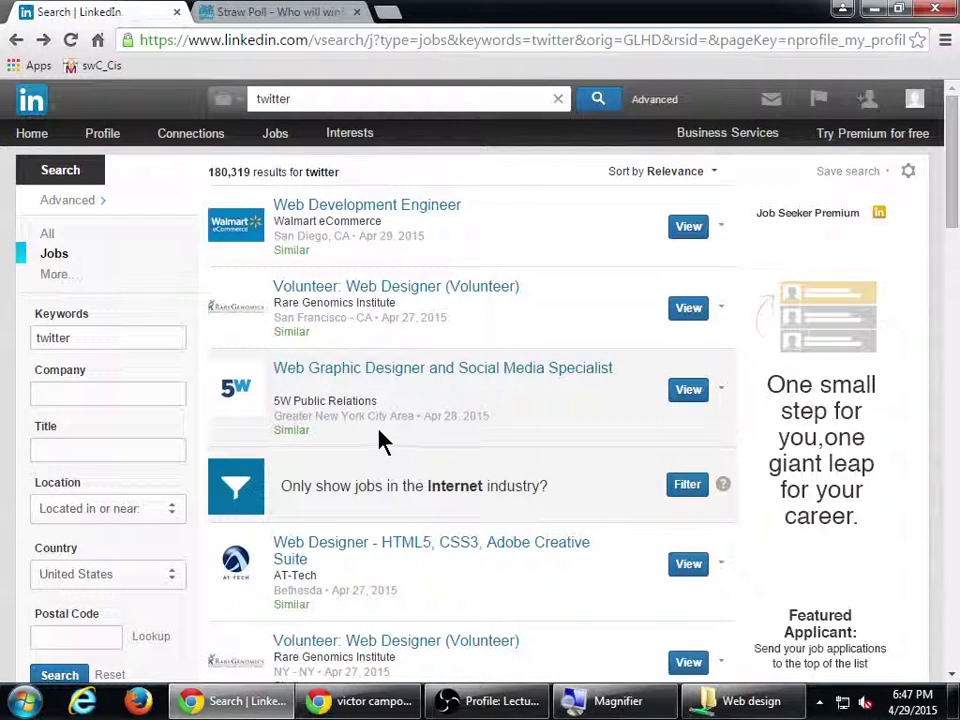
- Open the third result, the Web Graphic Designer and Social Media Specialist posting
{"action": "left_click", "coordinate": [694, 391]}
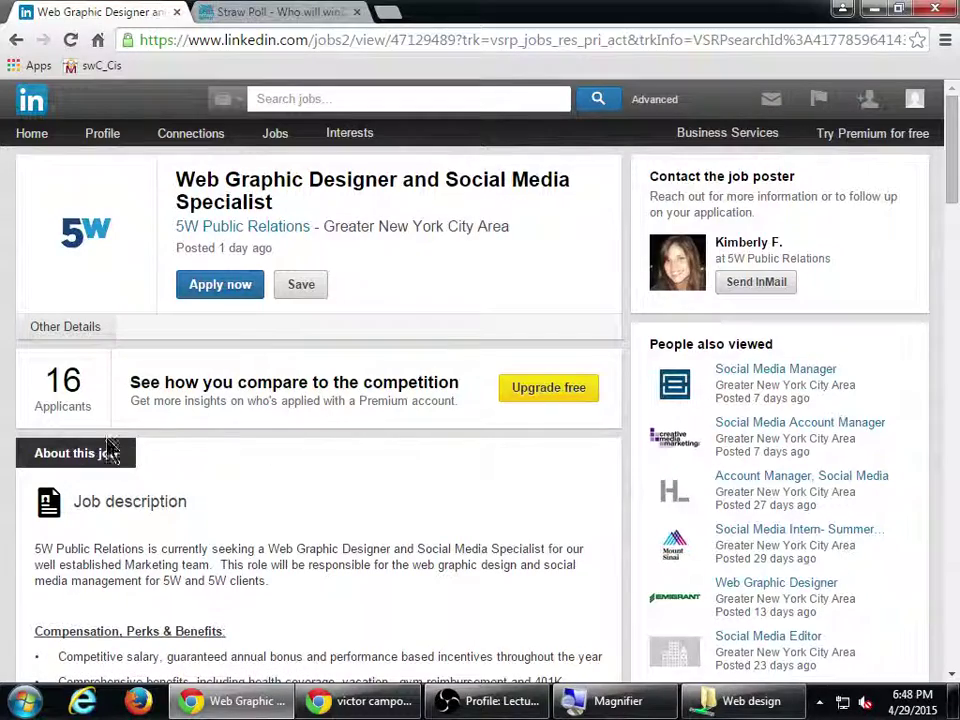
{"action": "left_click_drag", "start_coordinate": [58, 380], "coordinate": [88, 383]}
{"action": "left_click", "coordinate": [88, 381]}
- Read through the job description and company info, then return to the top
{"action": "scroll", "coordinate": [90, 379], "scroll_direction": "down", "scroll_amount": 2}
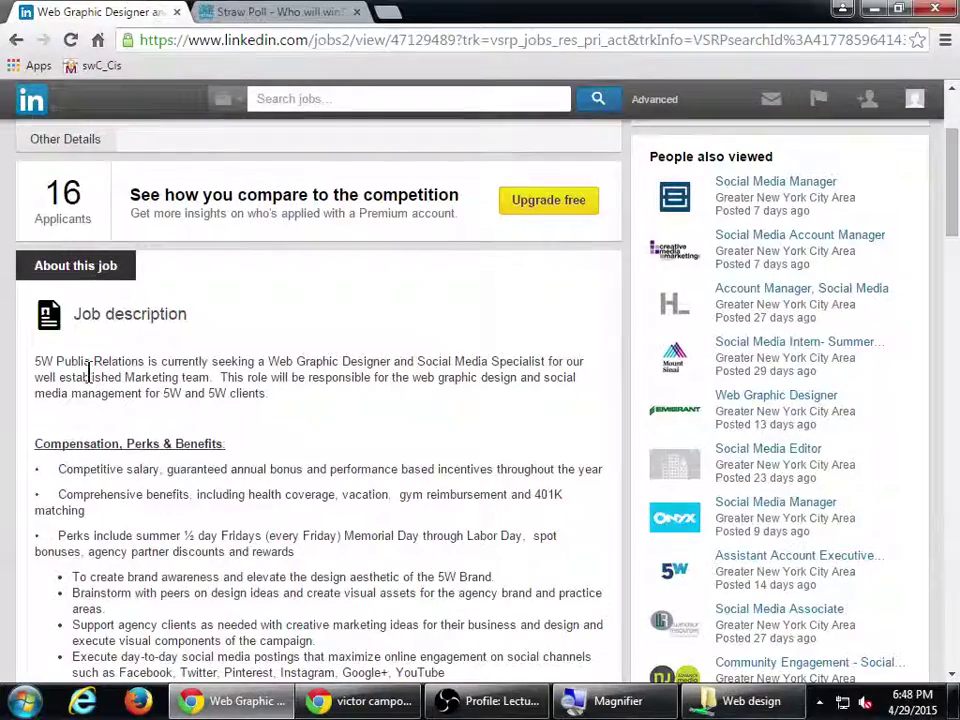
{"action": "scroll", "coordinate": [88, 373], "scroll_direction": "down", "scroll_amount": 1}
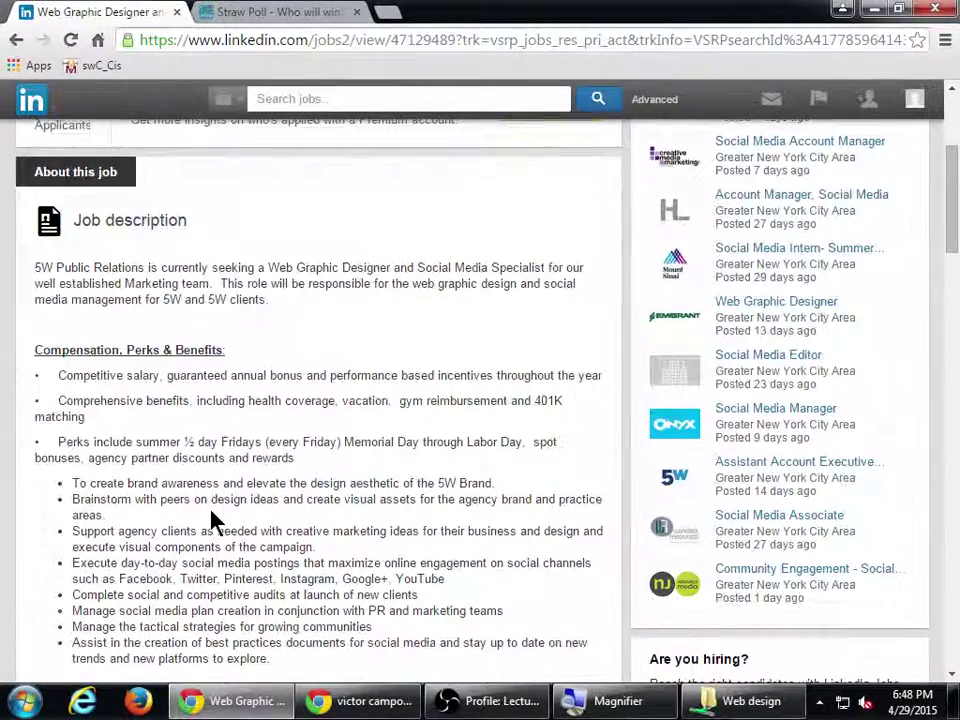
{"action": "scroll", "coordinate": [212, 516], "scroll_direction": "down", "scroll_amount": 3}
{"action": "scroll", "coordinate": [212, 516], "scroll_direction": "down", "scroll_amount": 1}
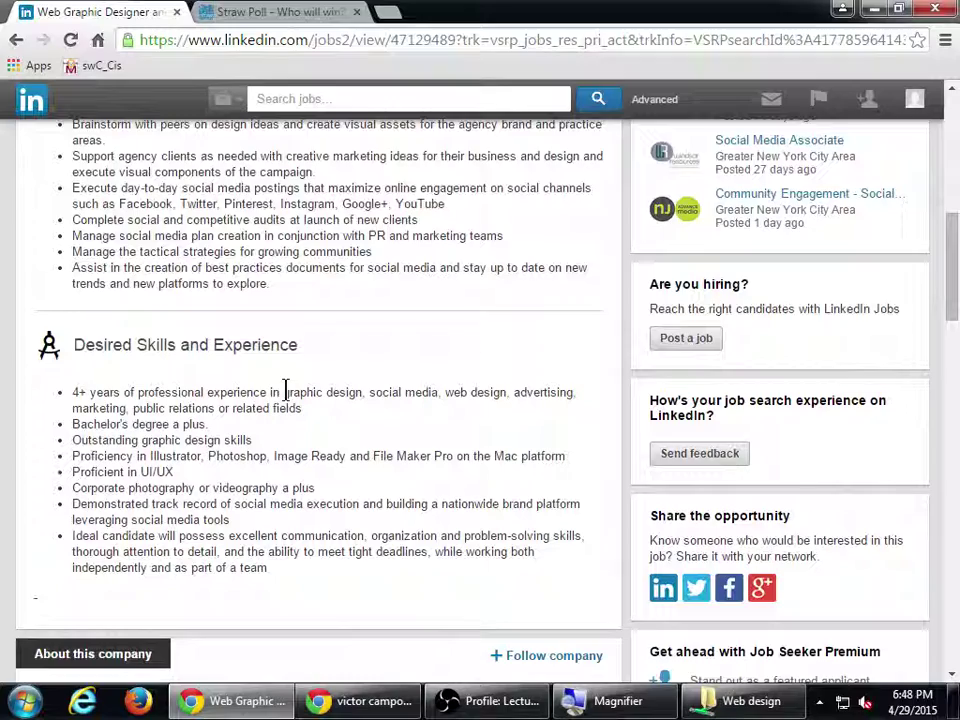
{"action": "scroll", "coordinate": [285, 390], "scroll_direction": "down", "scroll_amount": 6}
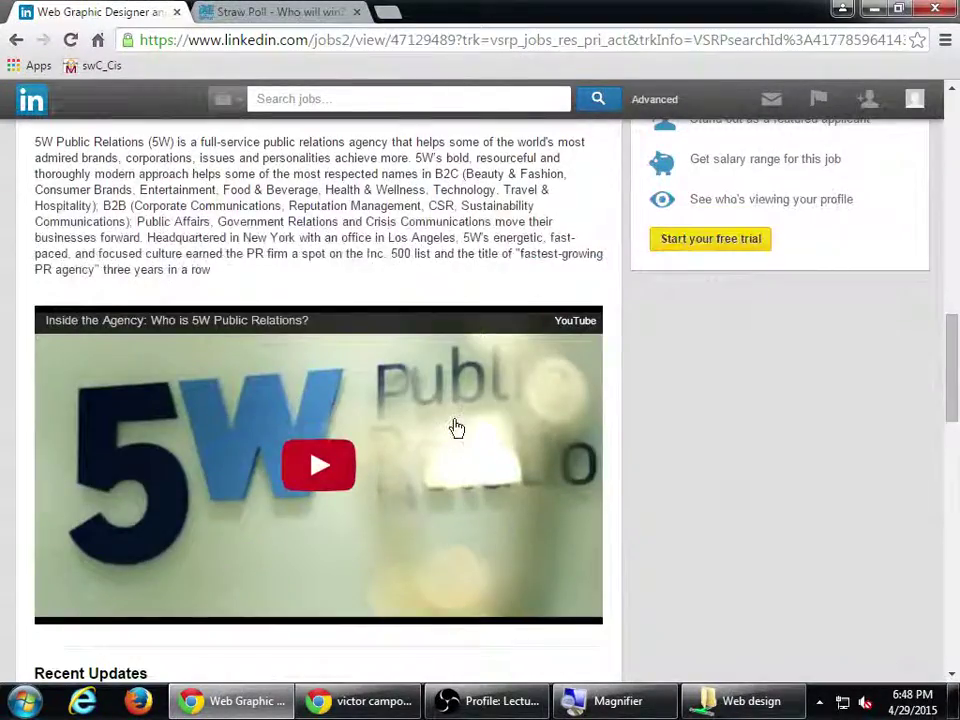
{"action": "scroll", "coordinate": [595, 465], "scroll_direction": "down", "scroll_amount": 4}
{"action": "scroll", "coordinate": [601, 471], "scroll_direction": "down", "scroll_amount": 4}
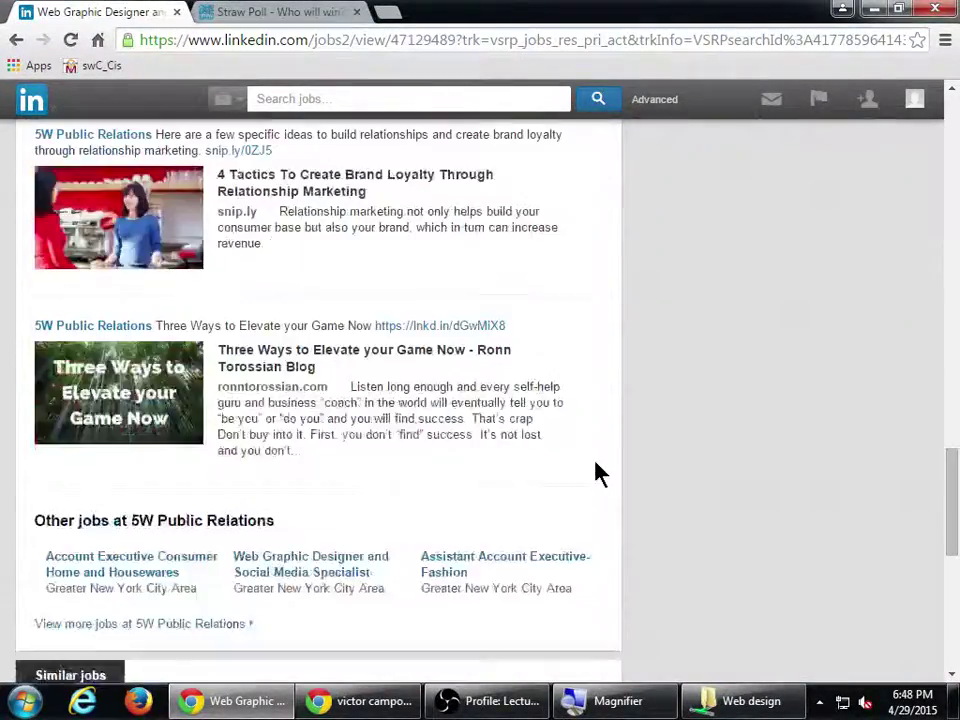
{"action": "scroll", "coordinate": [598, 450], "scroll_direction": "up", "scroll_amount": 15}
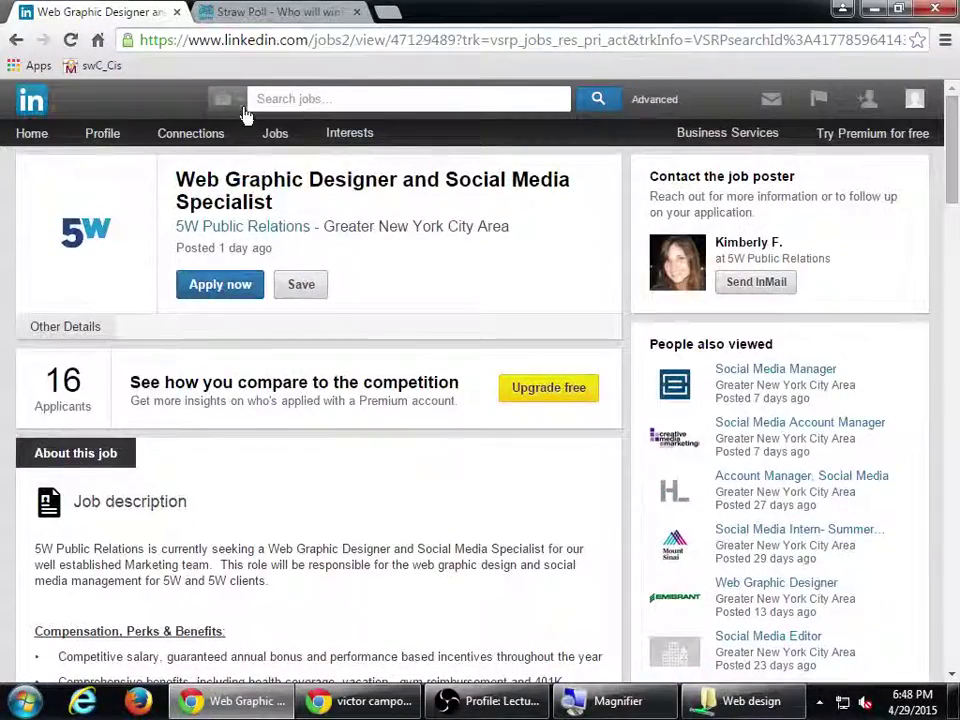
{"action": "left_click", "coordinate": [230, 99]}
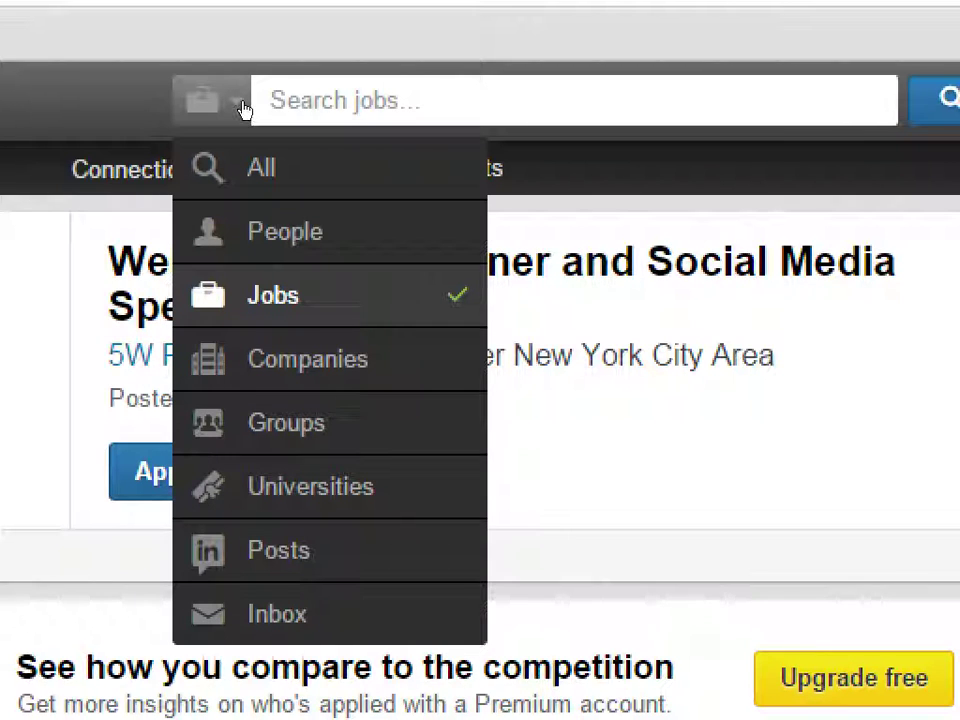
{"action": "left_click", "coordinate": [265, 231]}
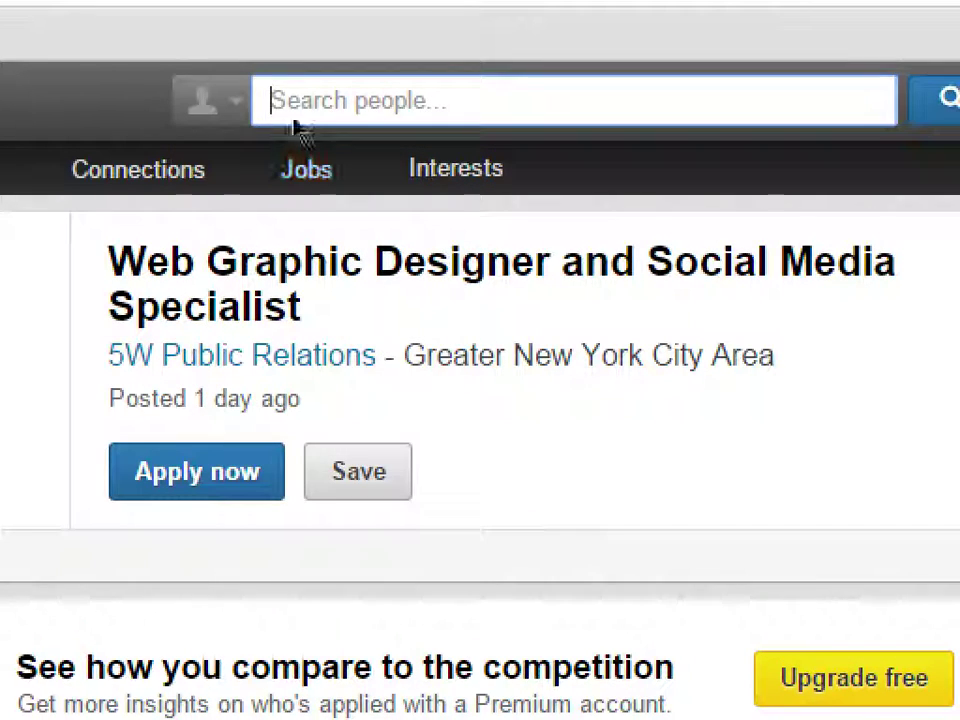
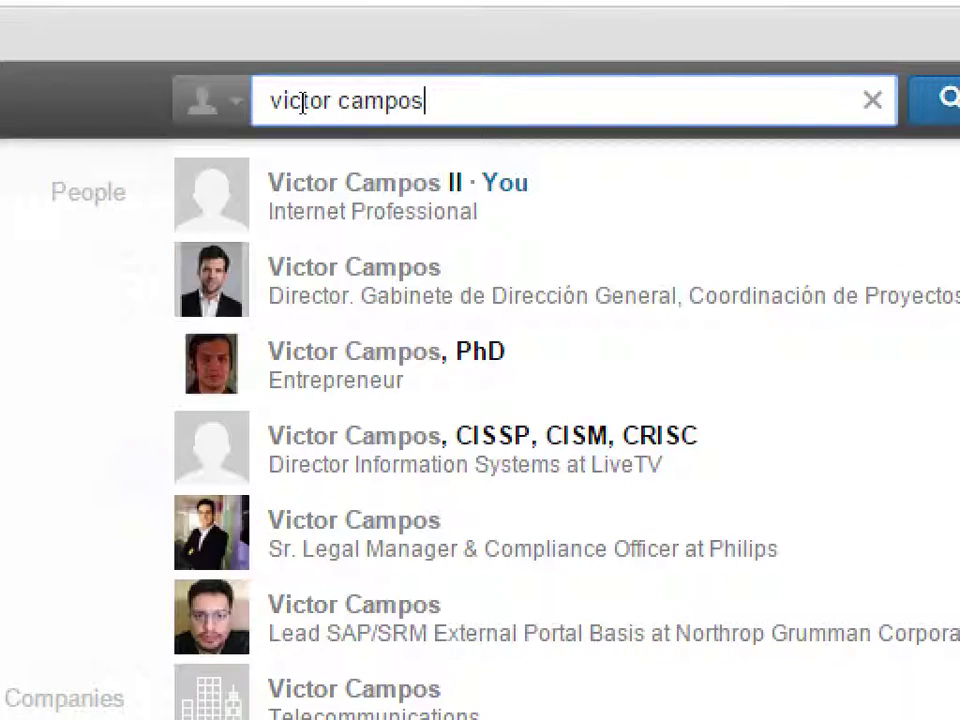
{"action": "key", "text": "Return"}
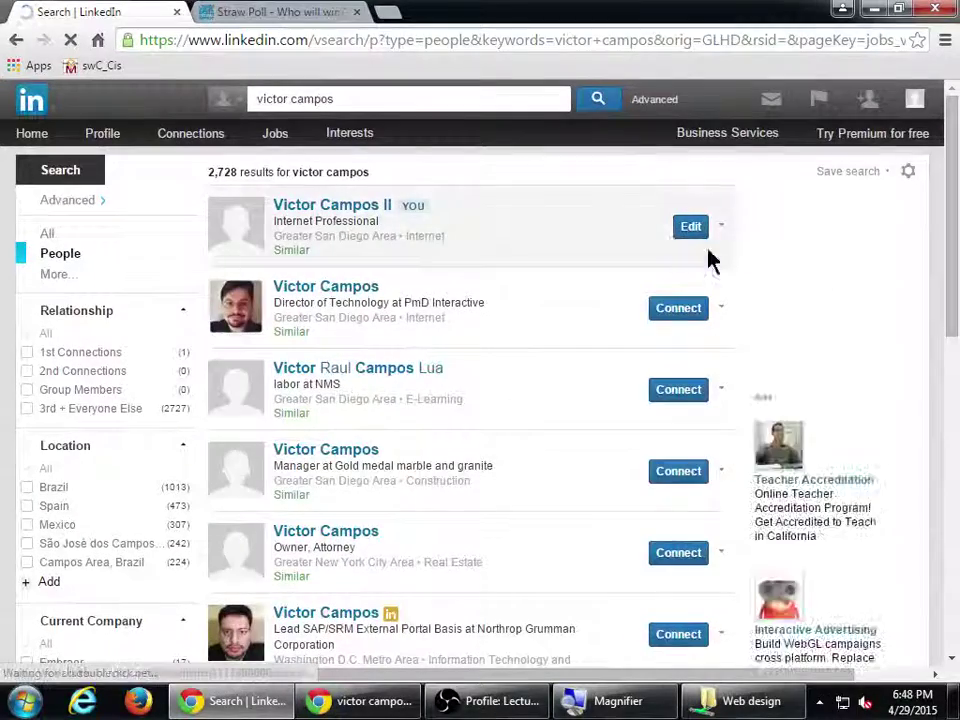
{"action": "scroll", "coordinate": [877, 410], "scroll_direction": "down", "scroll_amount": 7}
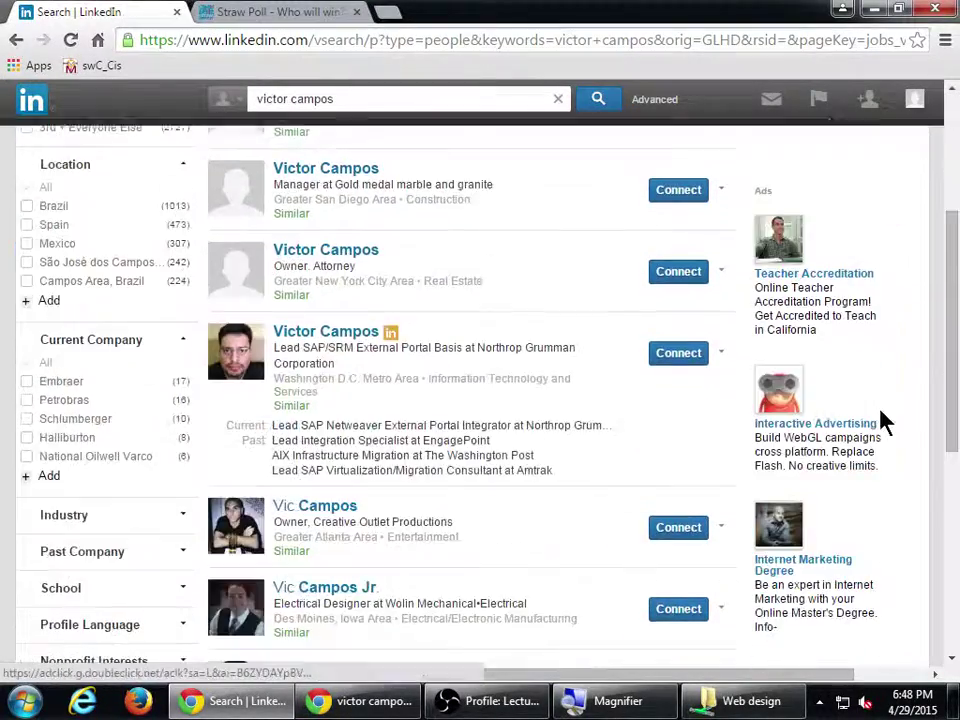
{"action": "scroll", "coordinate": [880, 414], "scroll_direction": "up", "scroll_amount": 7}
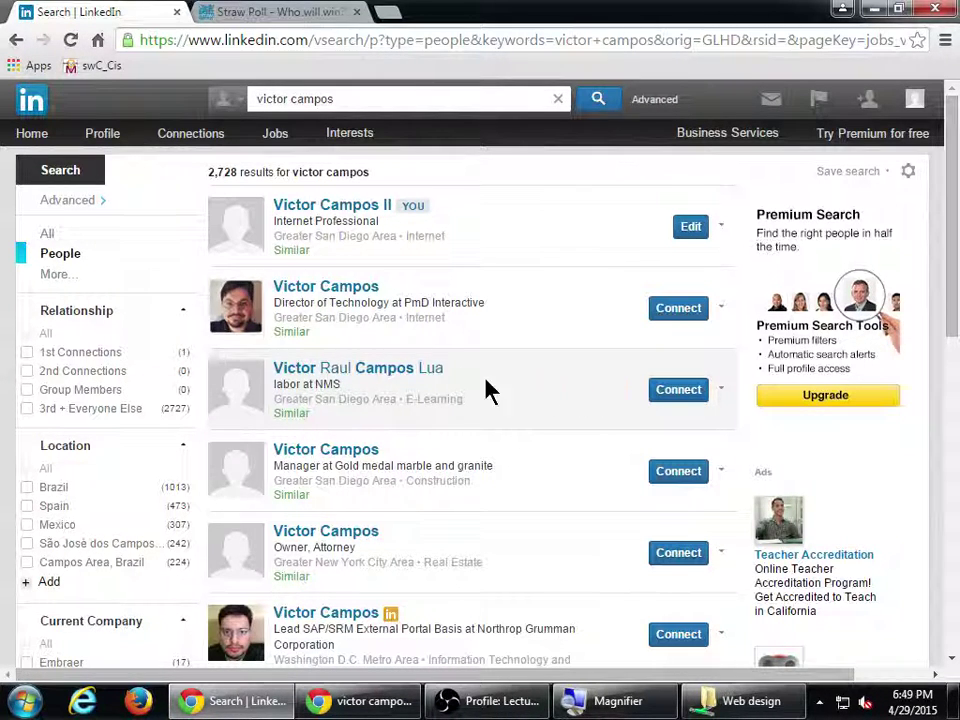
{"action": "left_click", "coordinate": [334, 290]}
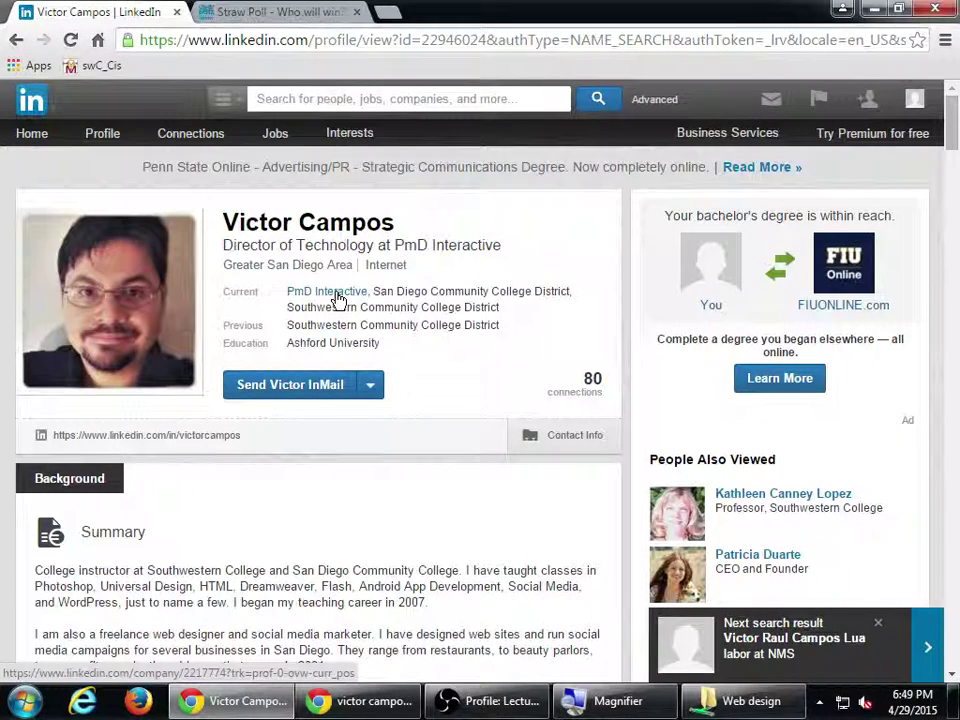
{"action": "scroll", "coordinate": [544, 304], "scroll_direction": "down", "scroll_amount": 2}
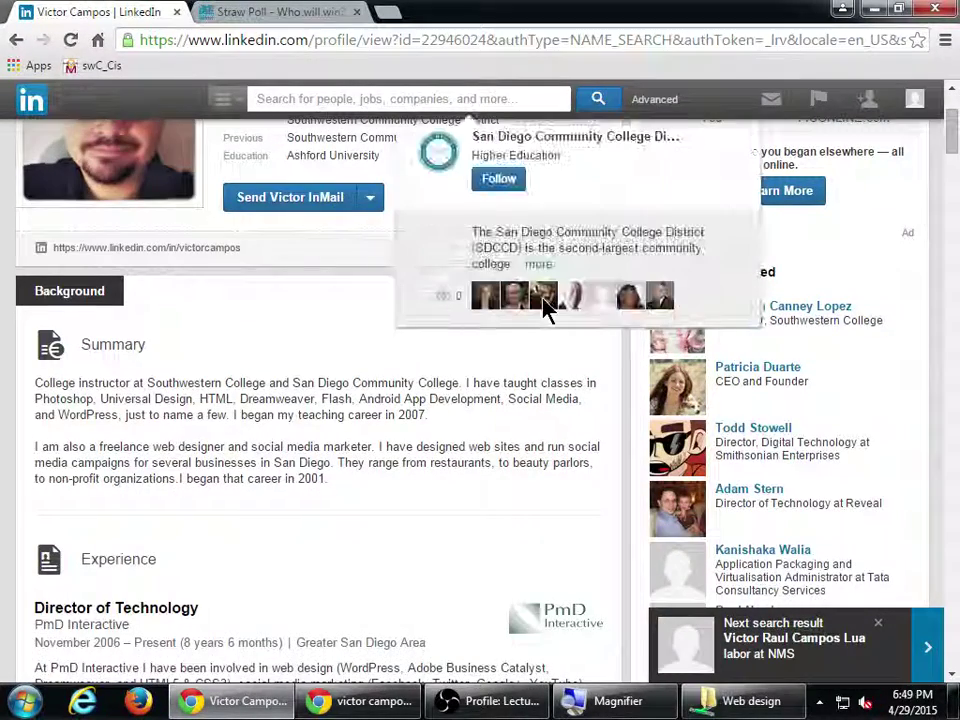
{"action": "scroll", "coordinate": [542, 311], "scroll_direction": "down", "scroll_amount": 1}
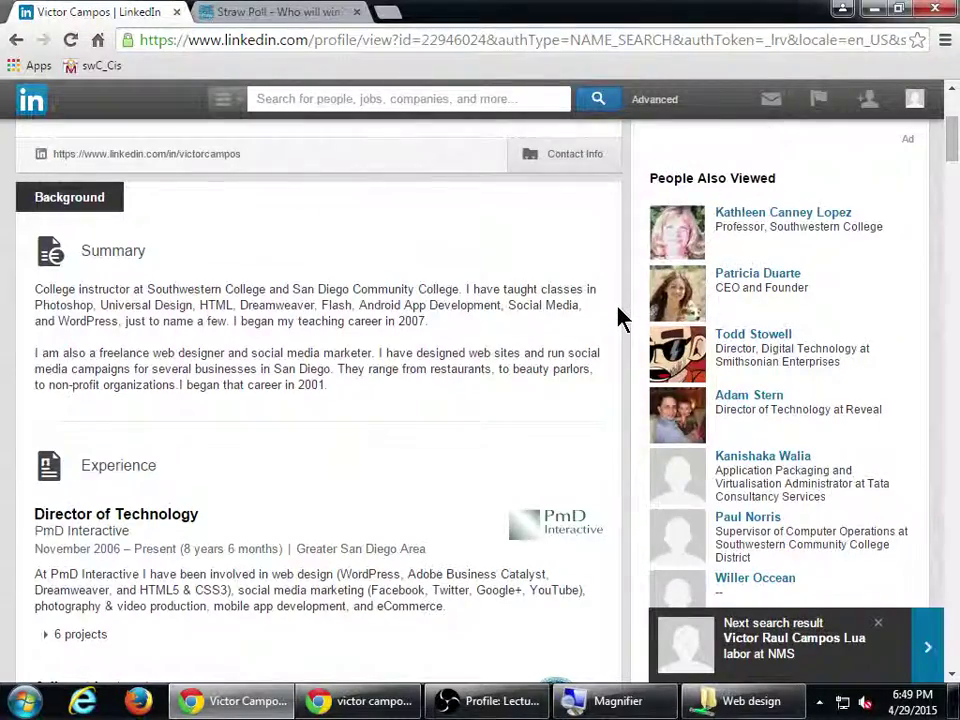
{"action": "scroll", "coordinate": [619, 317], "scroll_direction": "up", "scroll_amount": 3}
{"action": "scroll", "coordinate": [612, 336], "scroll_direction": "down", "scroll_amount": 2}
{"action": "scroll", "coordinate": [610, 333], "scroll_direction": "down", "scroll_amount": 1}
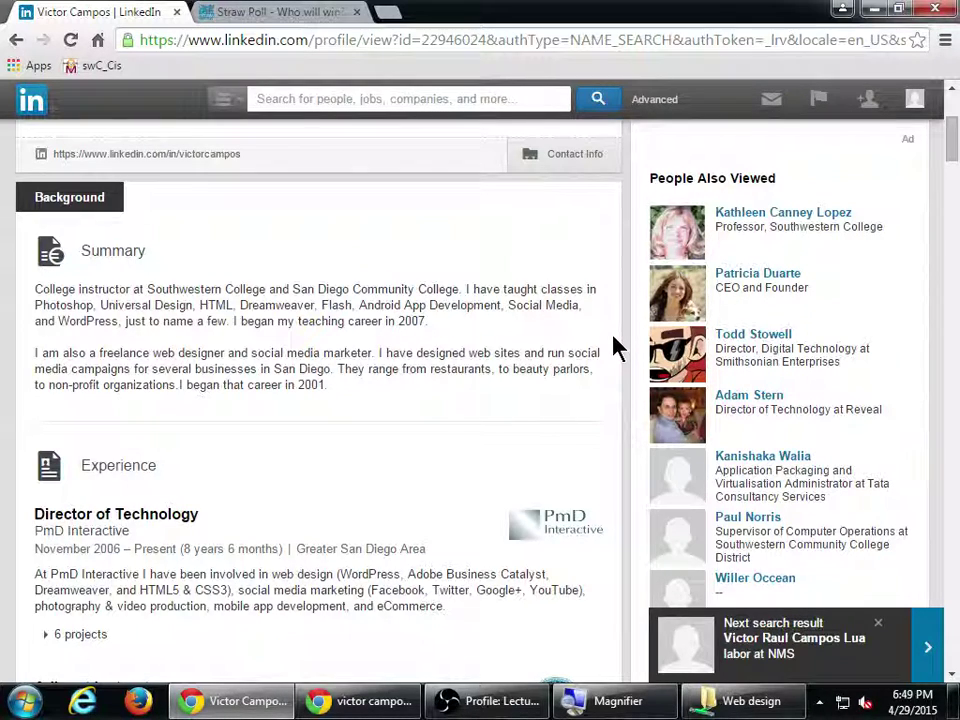
{"action": "scroll", "coordinate": [540, 408], "scroll_direction": "up", "scroll_amount": 2}
{"action": "scroll", "coordinate": [540, 408], "scroll_direction": "up", "scroll_amount": 1}
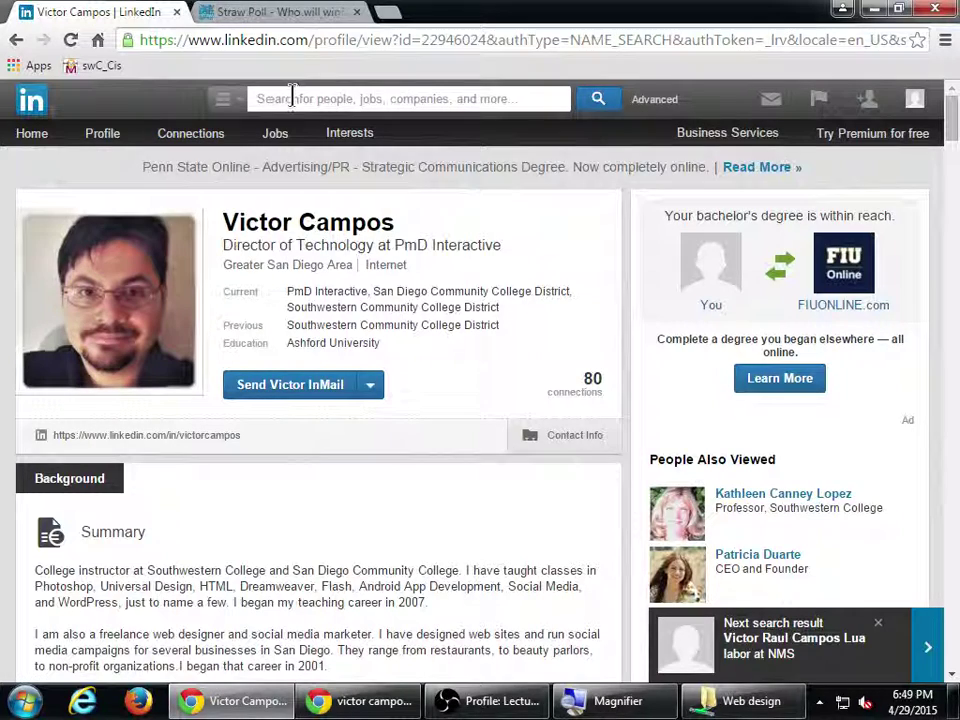
- Go Home, then review Experience and Education on your own profile in edit mode
{"action": "left_click", "coordinate": [32, 133]}
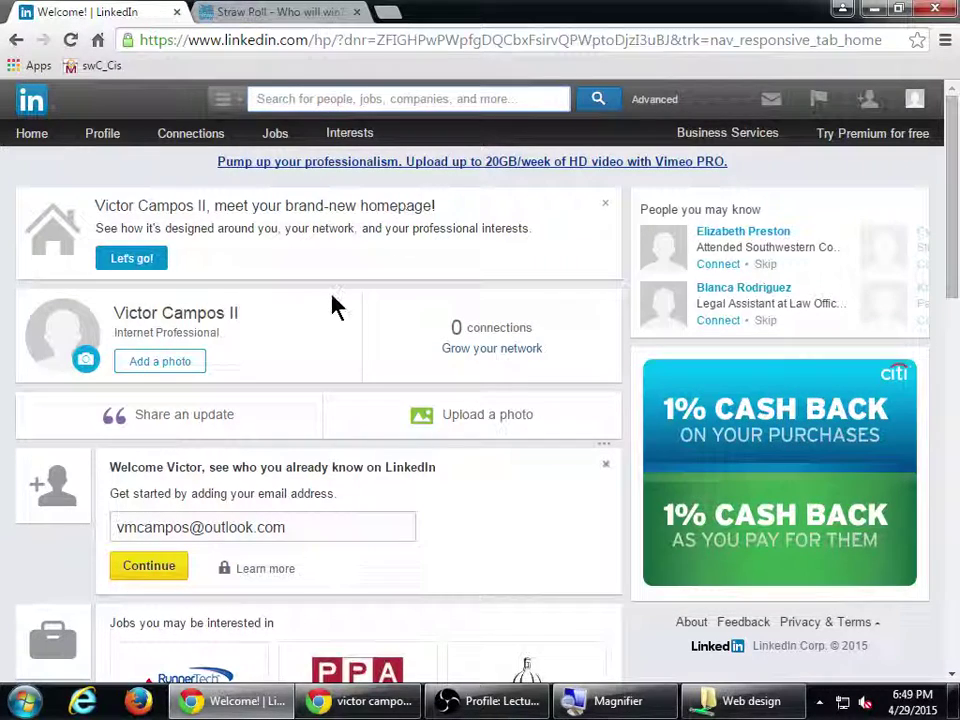
{"action": "left_click", "coordinate": [102, 133]}
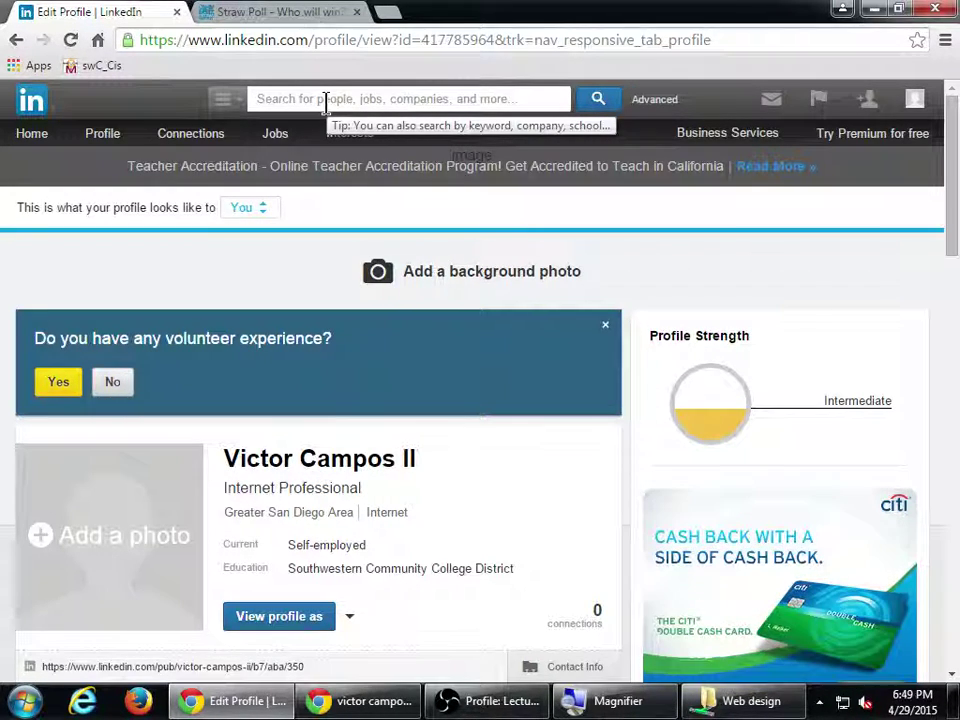
{"action": "scroll", "coordinate": [375, 236], "scroll_direction": "down", "scroll_amount": 8}
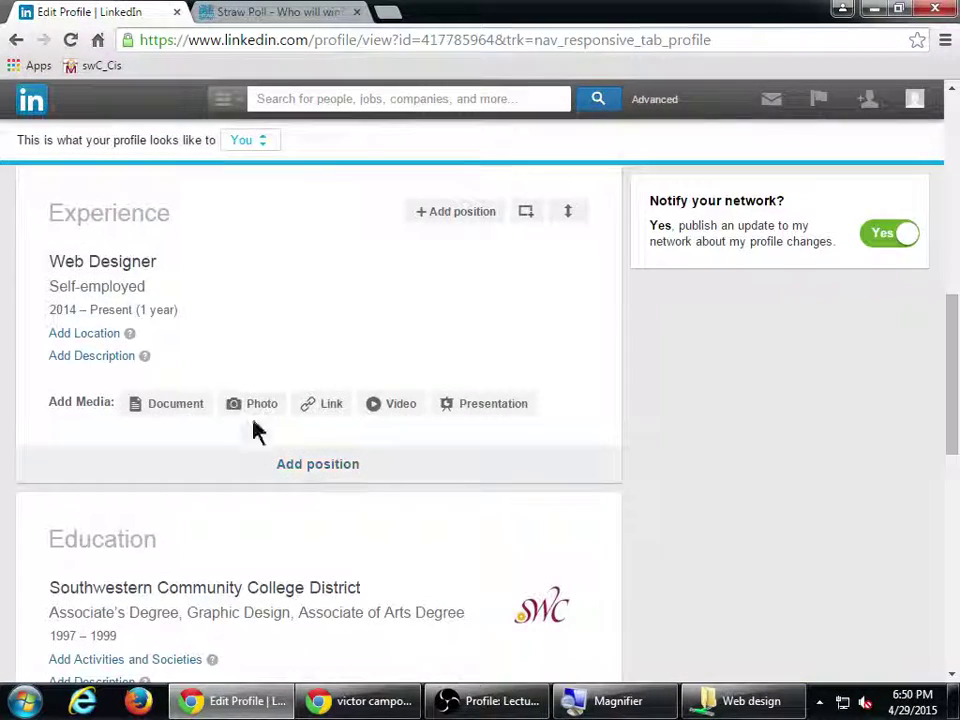
{"action": "mouse_move", "coordinate": [261, 362]}
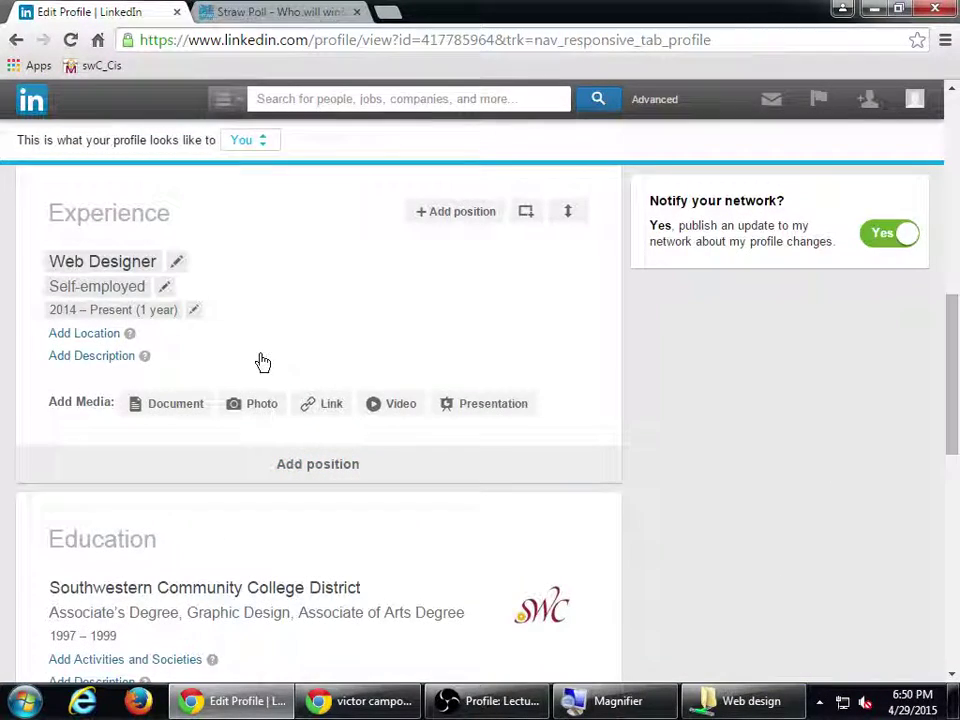
{"action": "scroll", "coordinate": [256, 362], "scroll_direction": "down", "scroll_amount": 1}
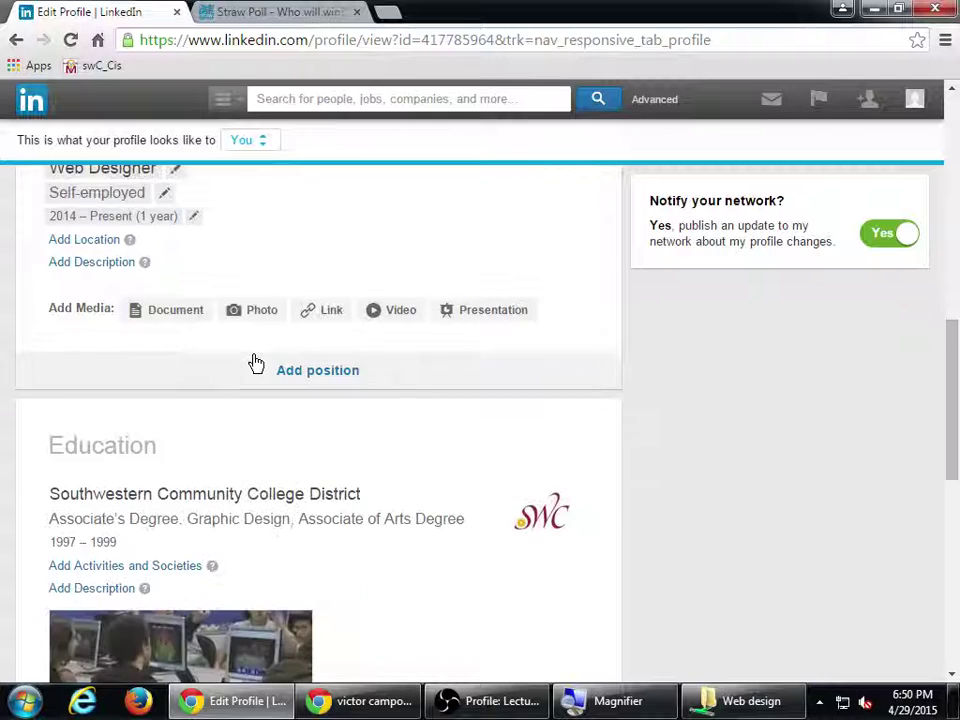
{"action": "scroll", "coordinate": [255, 364], "scroll_direction": "up", "scroll_amount": 1}
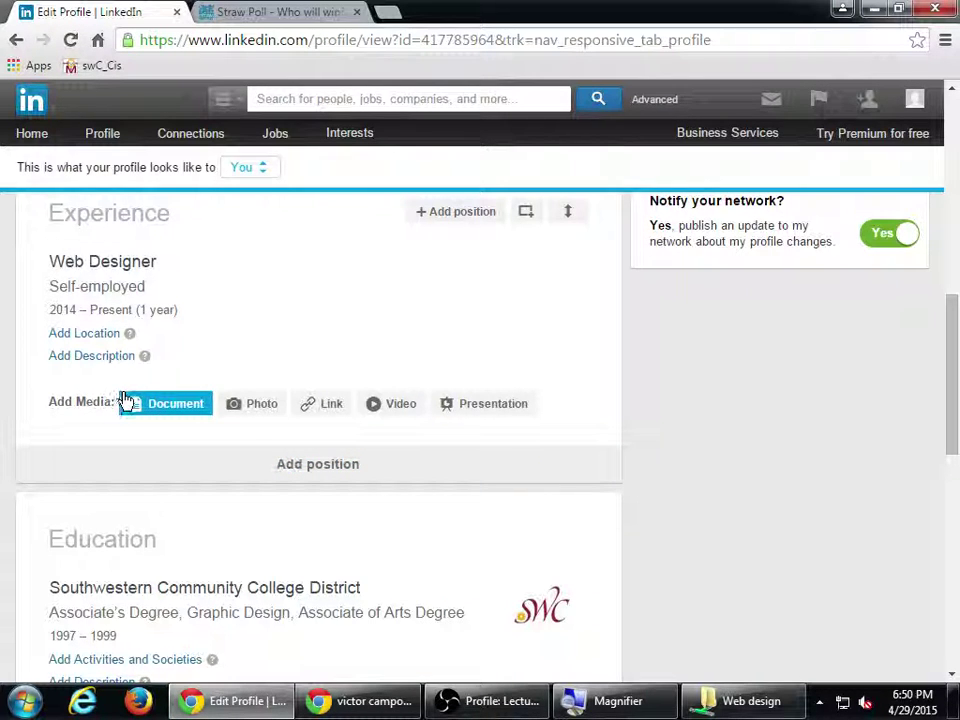
{"action": "scroll", "coordinate": [126, 400], "scroll_direction": "up", "scroll_amount": 1}
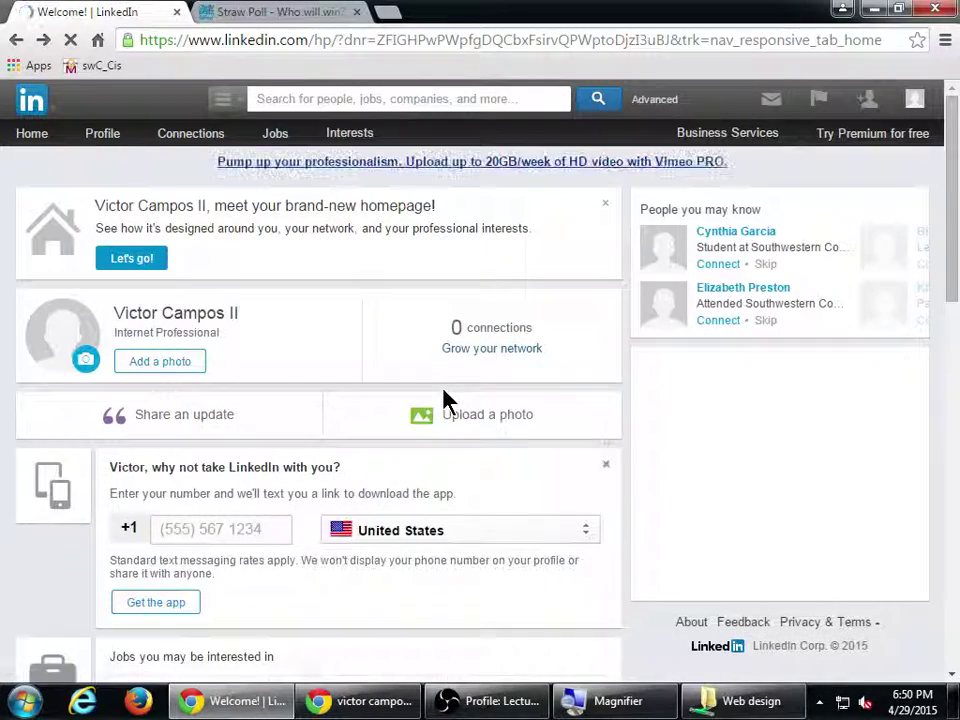
- Scroll through the member's Recommendations, groups and followed influencers
{"action": "scroll", "coordinate": [480, 407], "scroll_direction": "down", "scroll_amount": 7}
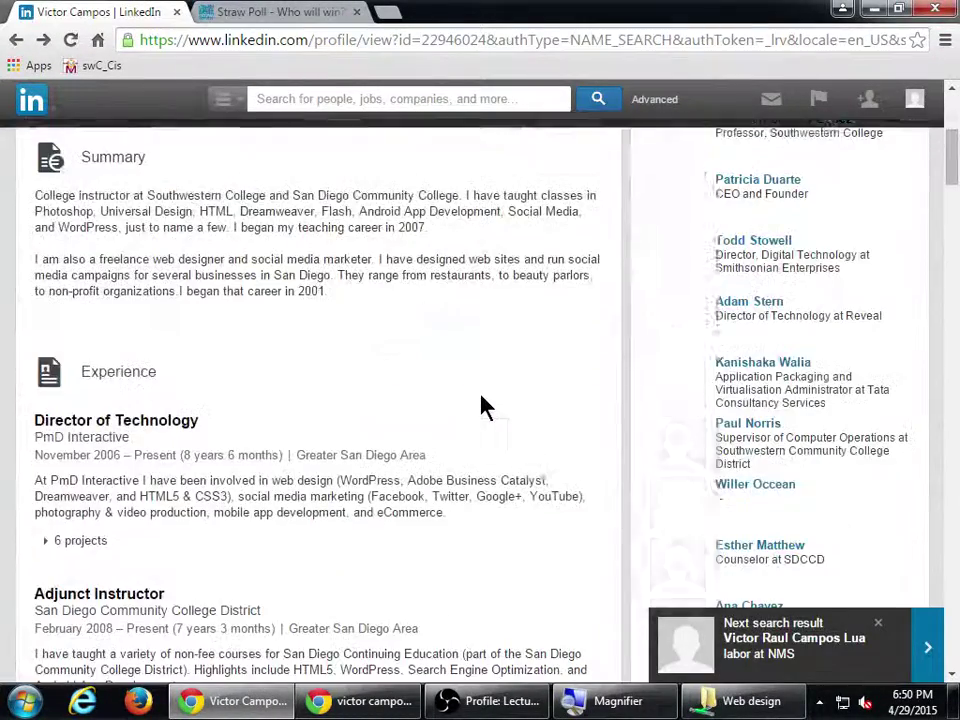
{"action": "scroll", "coordinate": [500, 408], "scroll_direction": "down", "scroll_amount": 2}
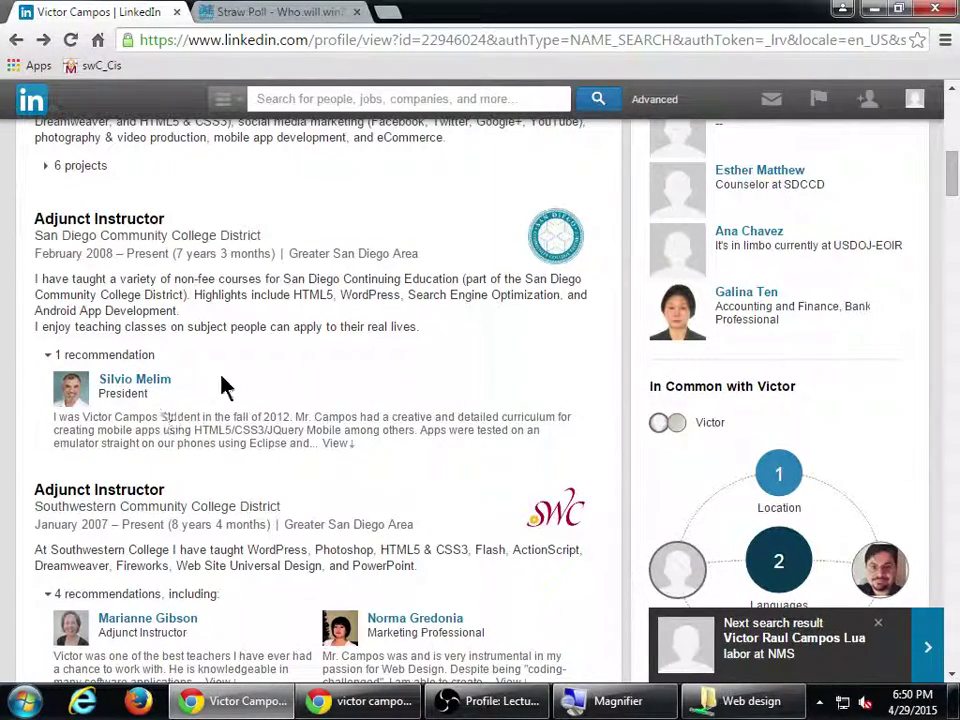
{"action": "scroll", "coordinate": [336, 450], "scroll_direction": "down", "scroll_amount": 10}
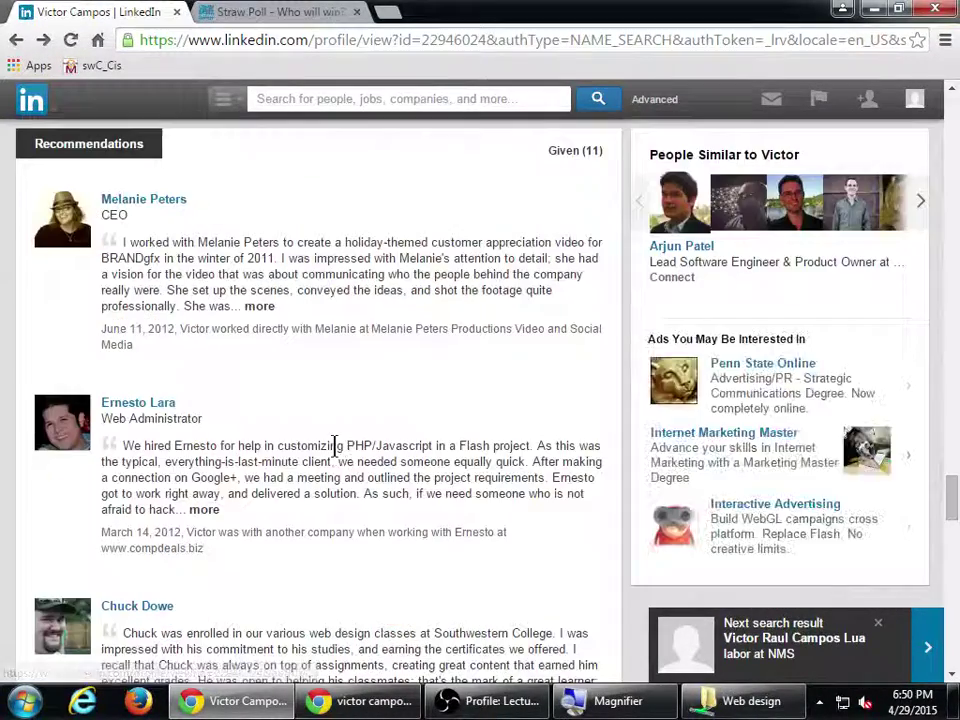
{"action": "scroll", "coordinate": [335, 445], "scroll_direction": "up", "scroll_amount": 1}
{"action": "scroll", "coordinate": [338, 452], "scroll_direction": "down", "scroll_amount": 2}
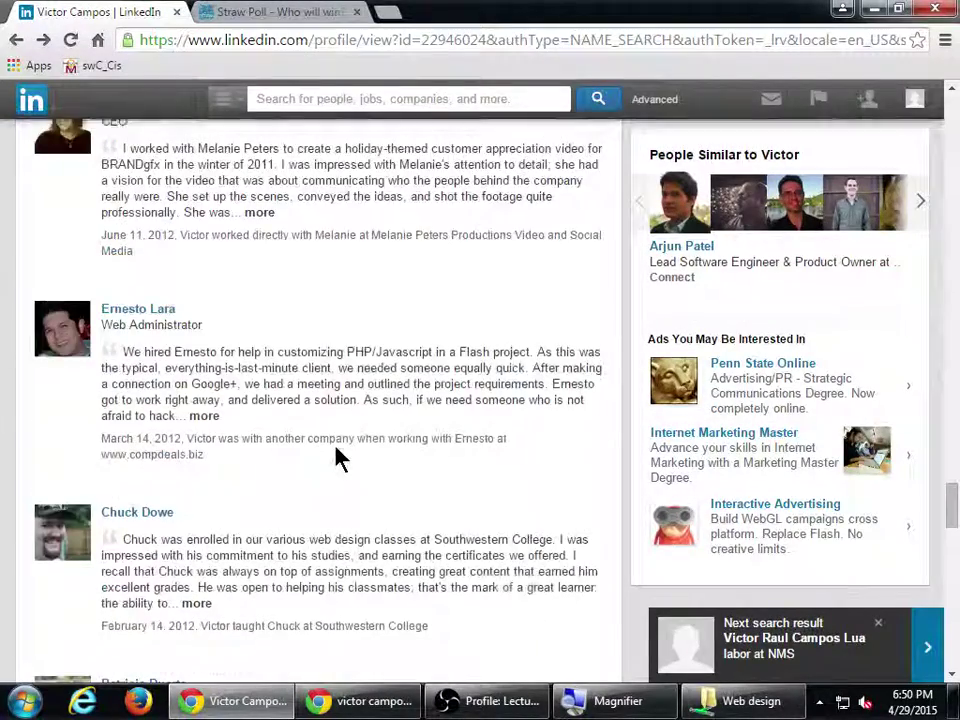
{"action": "scroll", "coordinate": [335, 450], "scroll_direction": "down", "scroll_amount": 9}
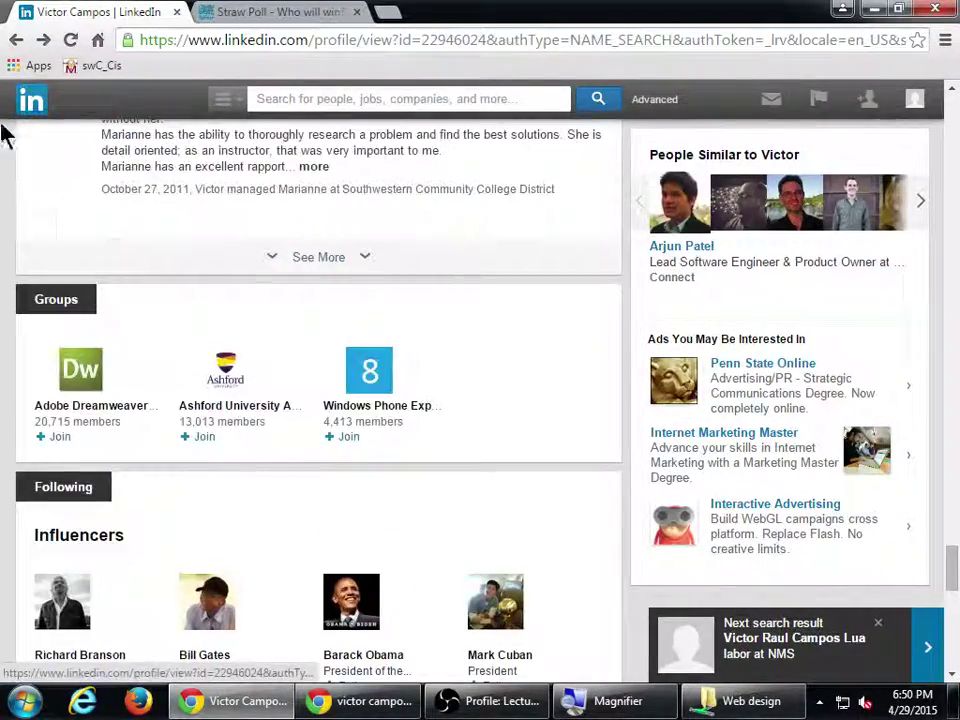
- Go back to the results and forward again, then scroll up to their past positions
{"action": "left_click", "coordinate": [16, 40]}
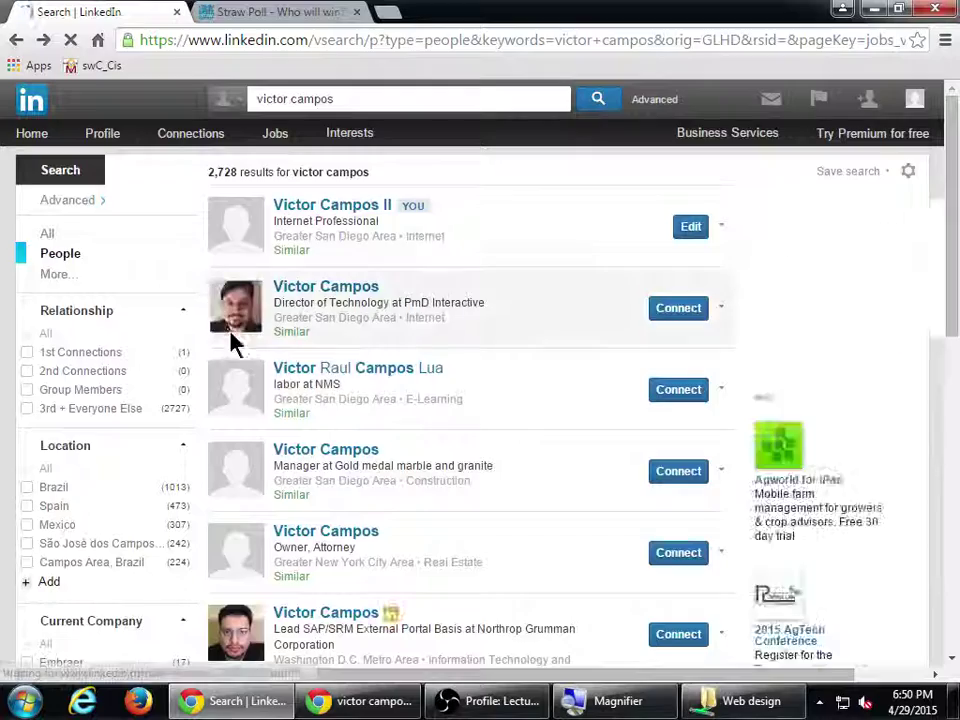
{"action": "left_click", "coordinate": [43, 40]}
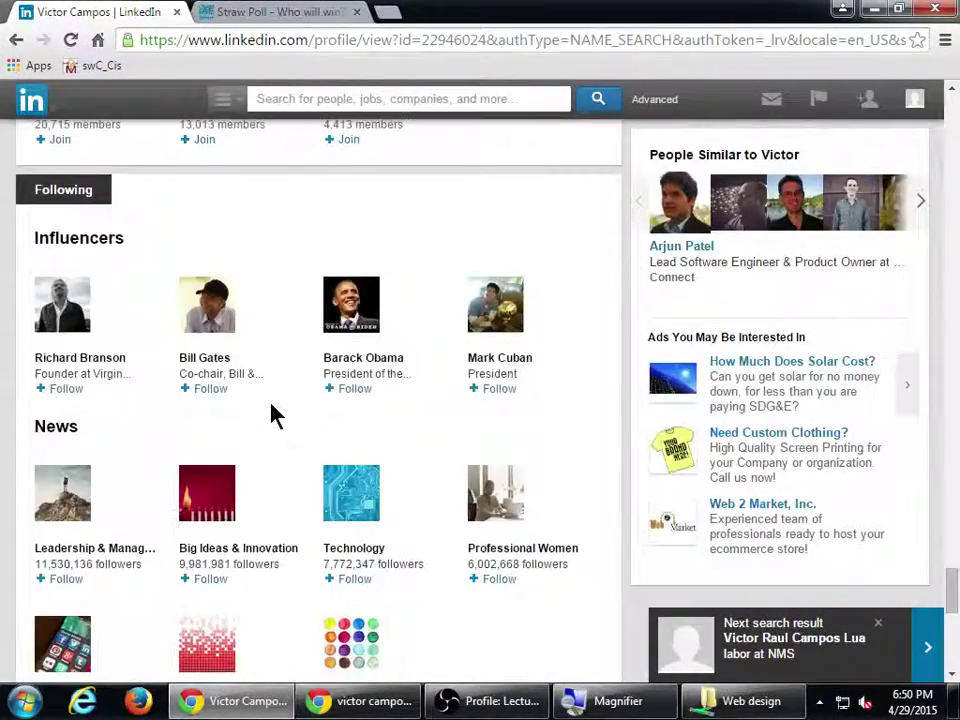
{"action": "scroll", "coordinate": [275, 415], "scroll_direction": "down", "scroll_amount": 5}
{"action": "scroll", "coordinate": [275, 415], "scroll_direction": "up", "scroll_amount": 6}
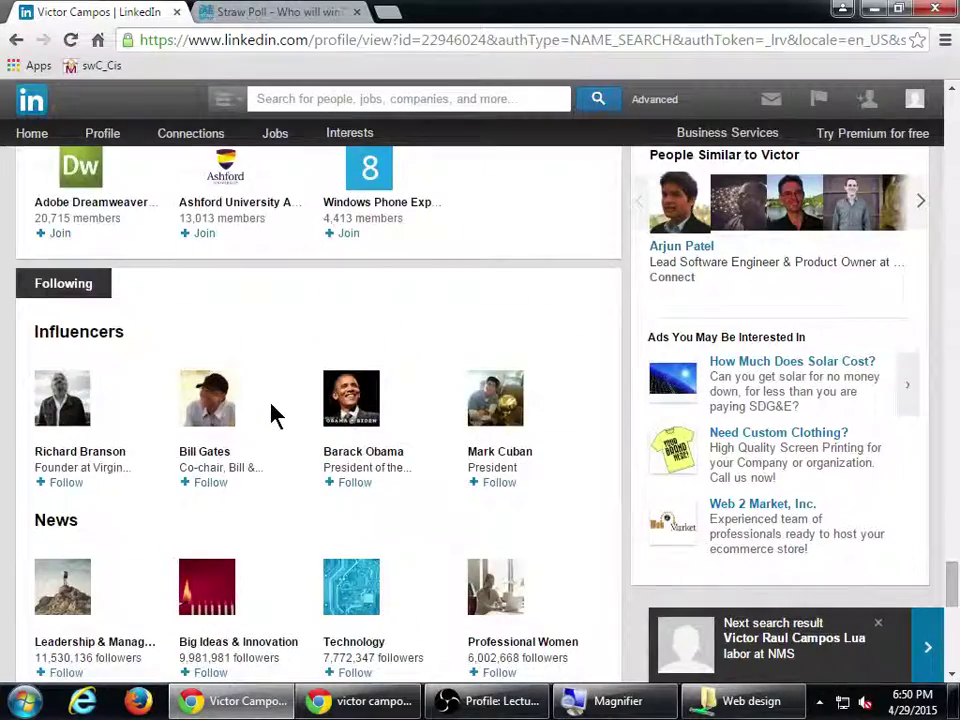
{"action": "scroll", "coordinate": [275, 415], "scroll_direction": "up", "scroll_amount": 15}
{"action": "scroll", "coordinate": [275, 415], "scroll_direction": "up", "scroll_amount": 15}
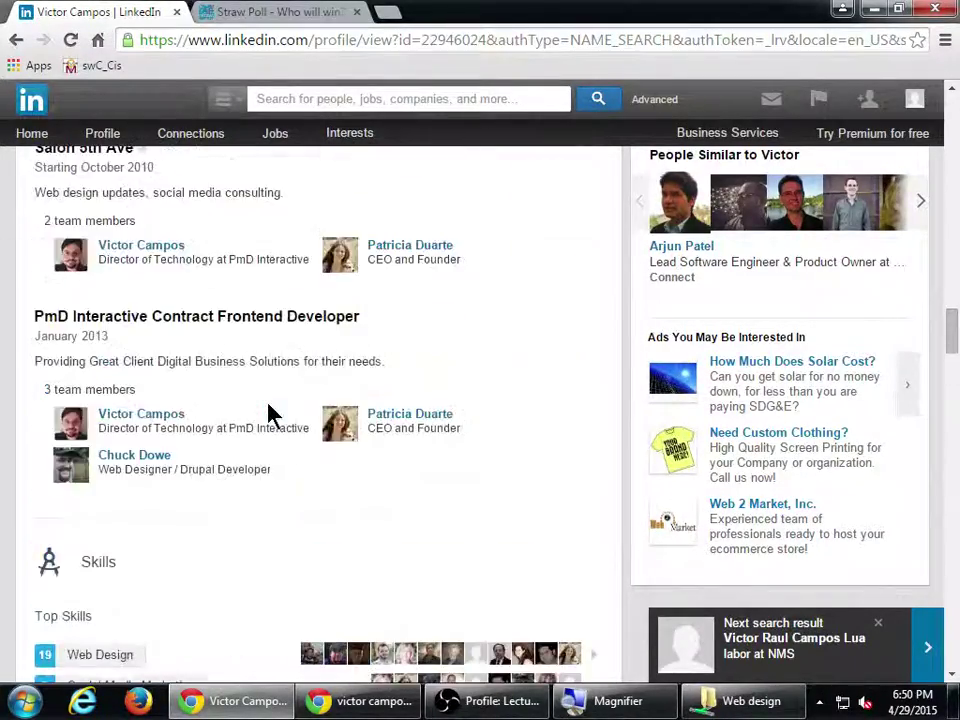
{"action": "scroll", "coordinate": [268, 407], "scroll_direction": "up", "scroll_amount": 1}
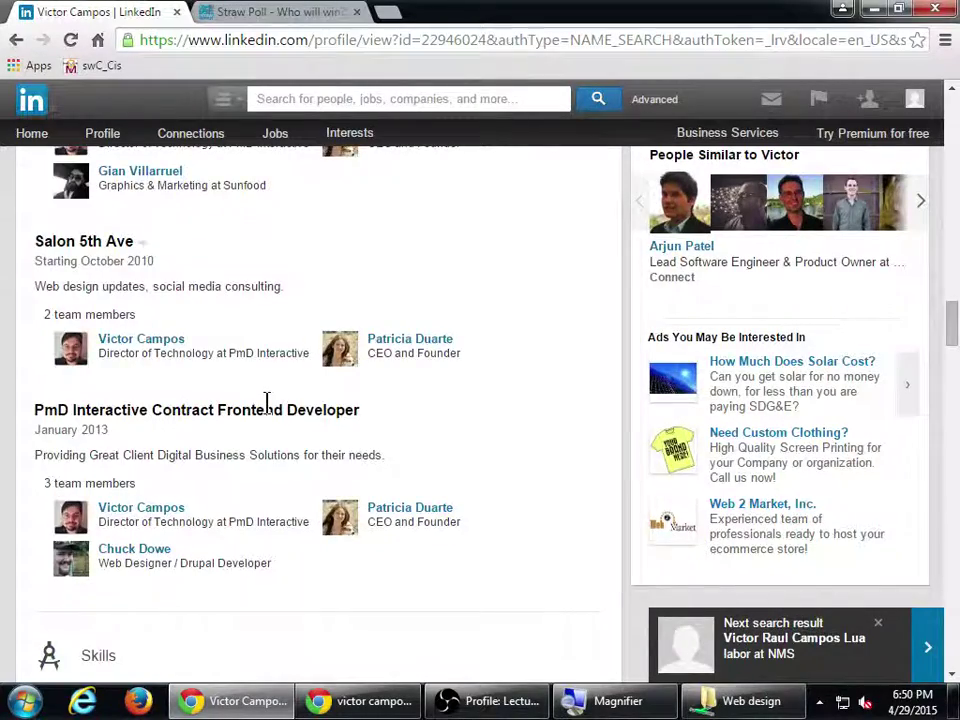
{"action": "scroll", "coordinate": [267, 402], "scroll_direction": "up", "scroll_amount": 12}
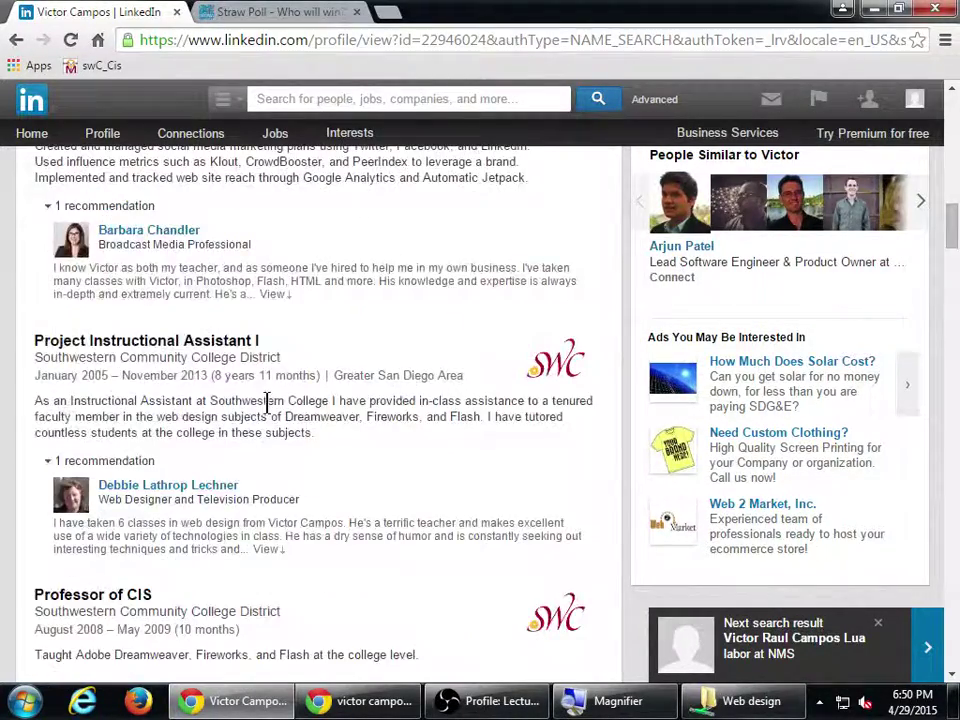
{"action": "scroll", "coordinate": [270, 408], "scroll_direction": "up", "scroll_amount": 1}
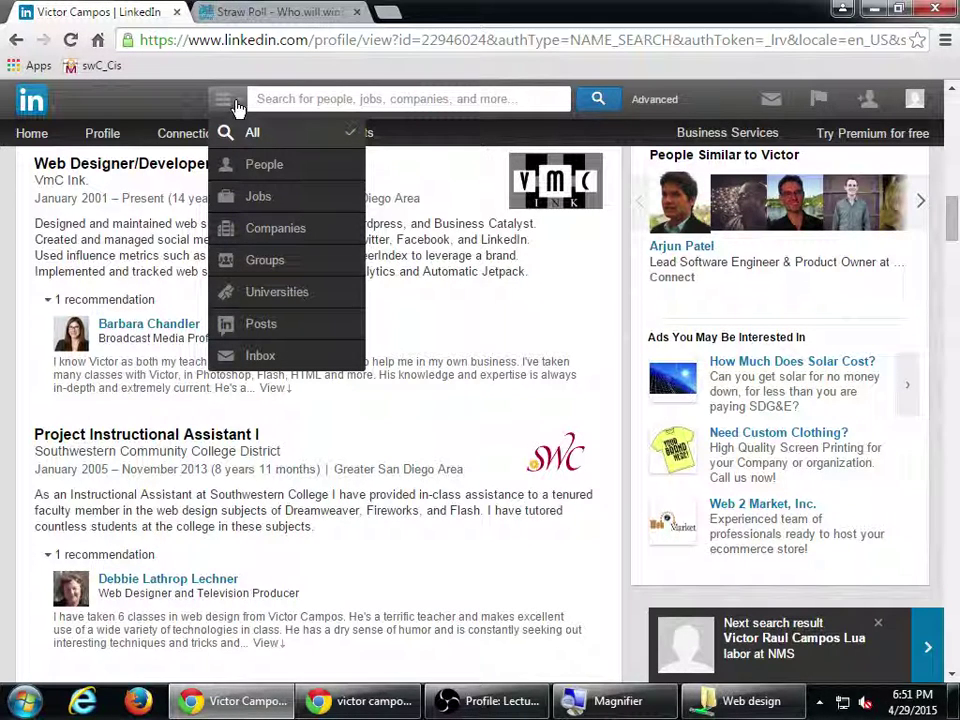
- Dismiss the search categories list and go to the home page with job suggestions
{"action": "left_click", "coordinate": [12, 210]}
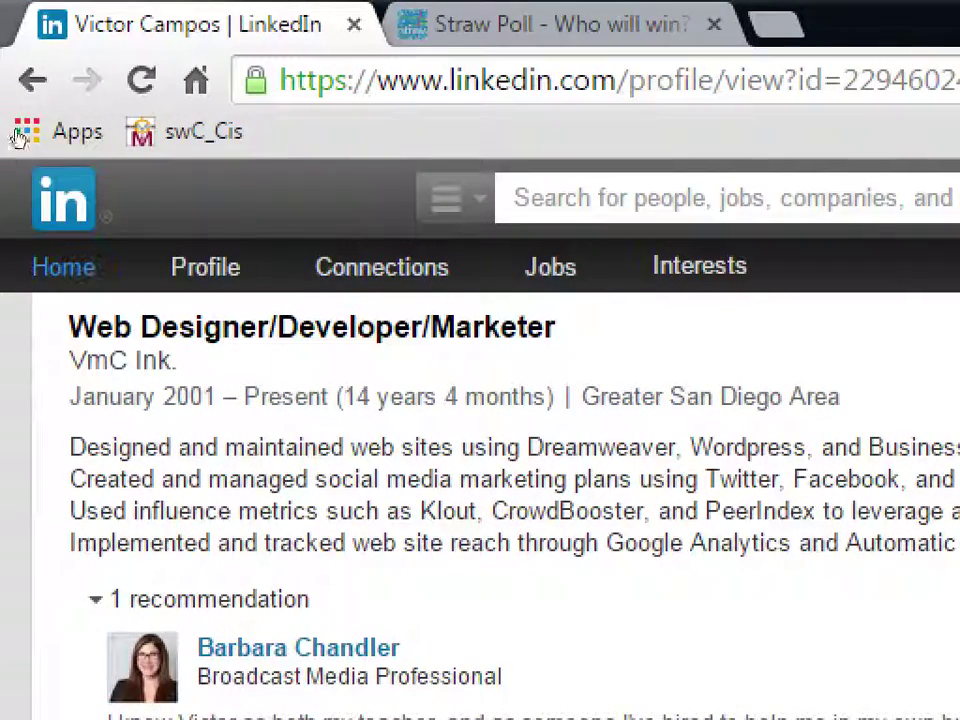
{"action": "left_click", "coordinate": [63, 267]}
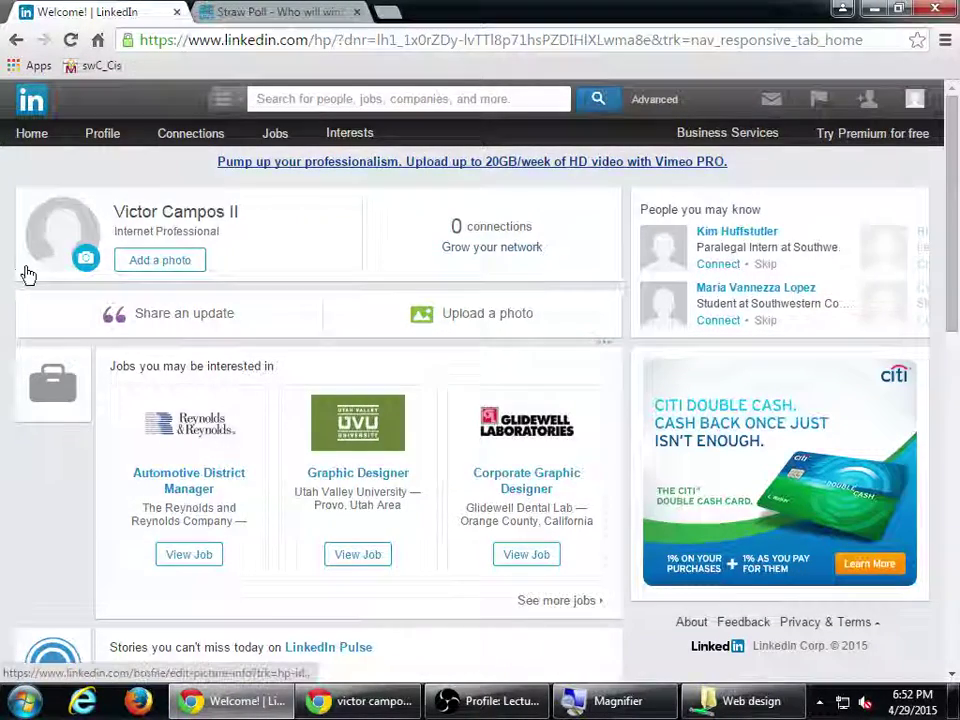
{"action": "scroll", "coordinate": [34, 287], "scroll_direction": "down", "scroll_amount": 3}
{"action": "scroll", "coordinate": [60, 315], "scroll_direction": "down", "scroll_amount": 1}
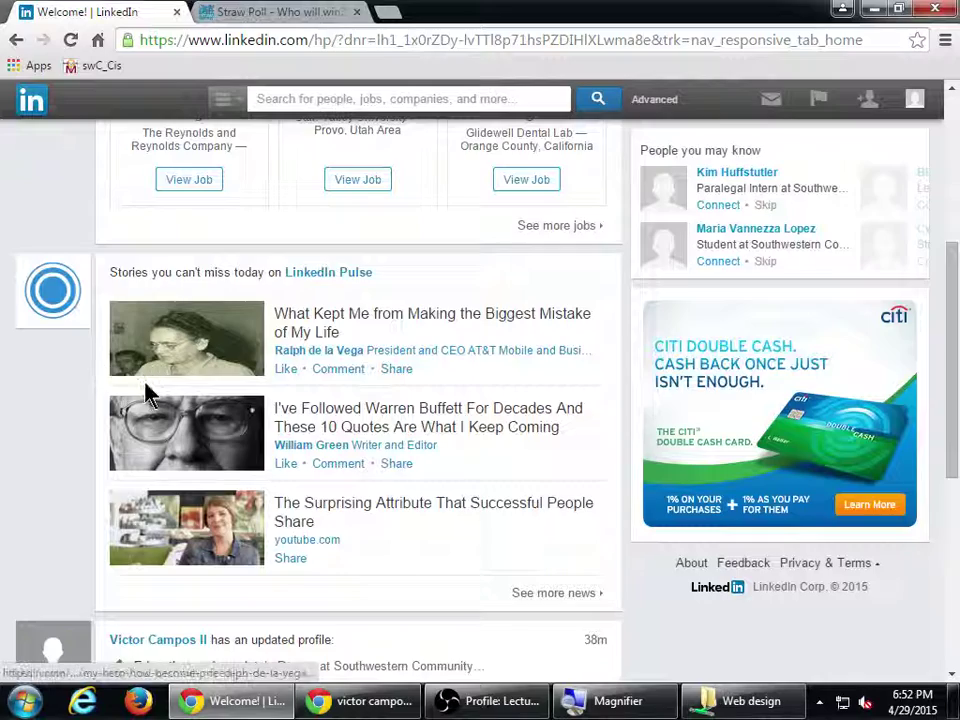
{"action": "scroll", "coordinate": [30, 370], "scroll_direction": "down", "scroll_amount": 2}
{"action": "scroll", "coordinate": [30, 373], "scroll_direction": "down", "scroll_amount": 2}
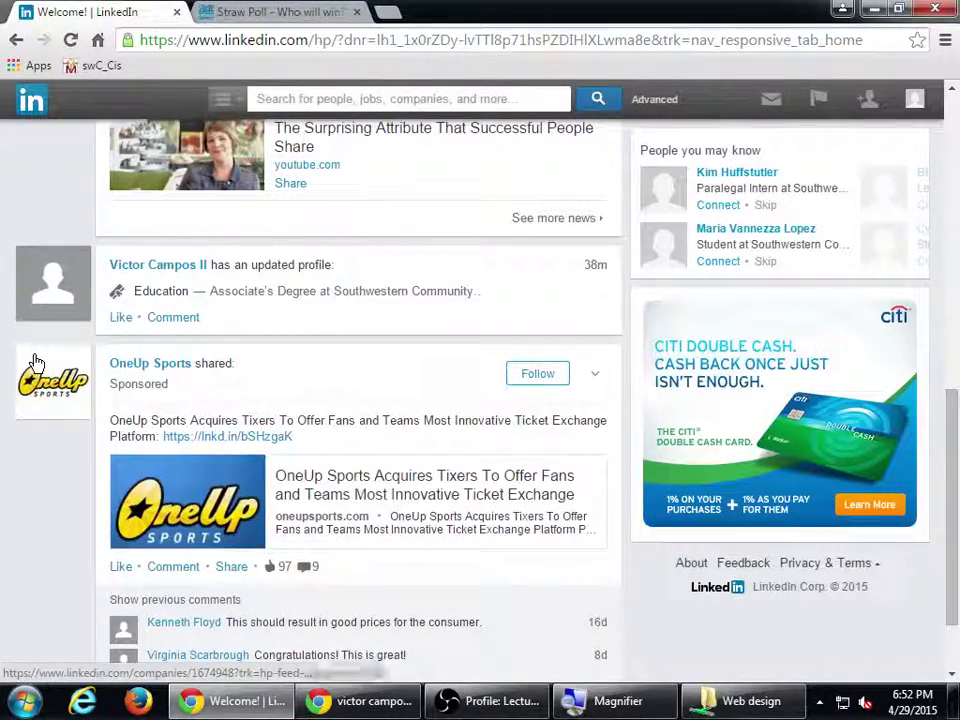
{"action": "scroll", "coordinate": [34, 364], "scroll_direction": "down", "scroll_amount": 1}
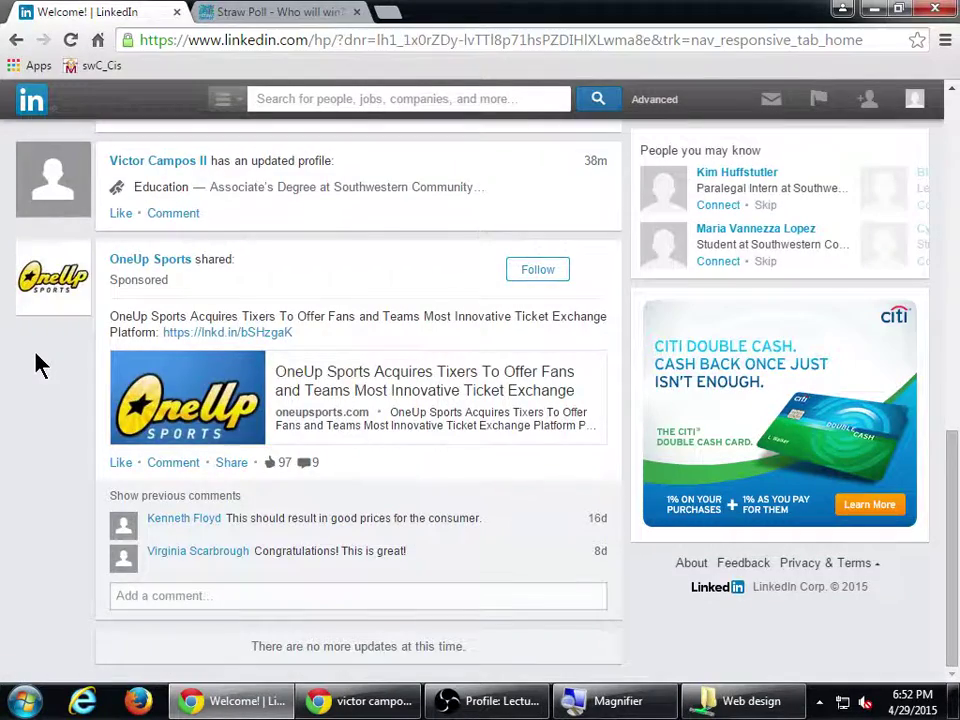
{"action": "scroll", "coordinate": [35, 362], "scroll_direction": "up", "scroll_amount": 10}
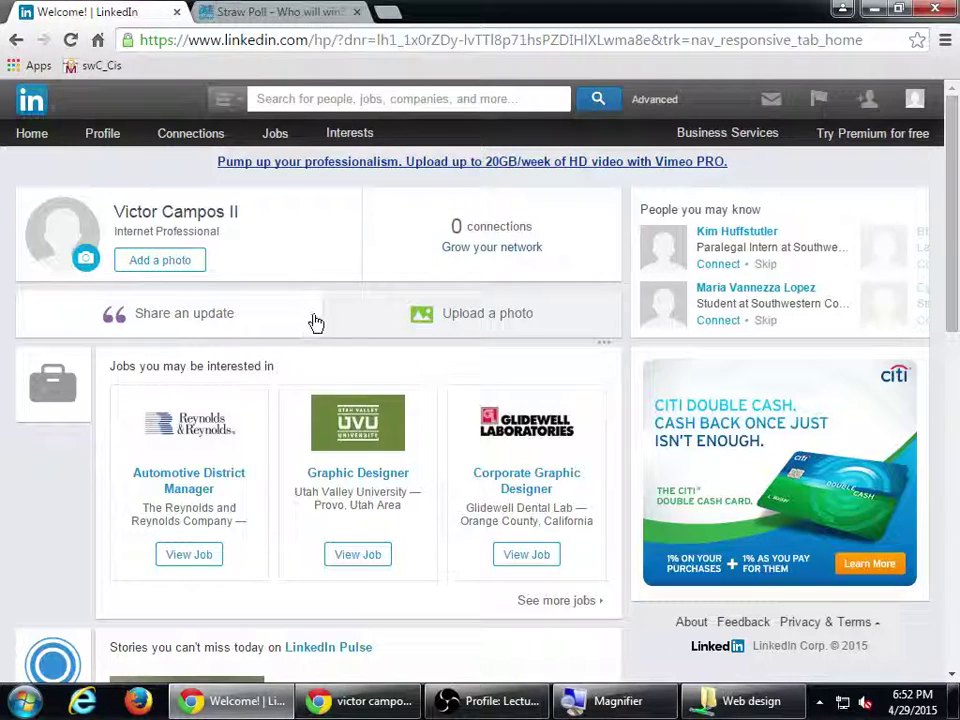
{"action": "key", "text": "super+plus"}
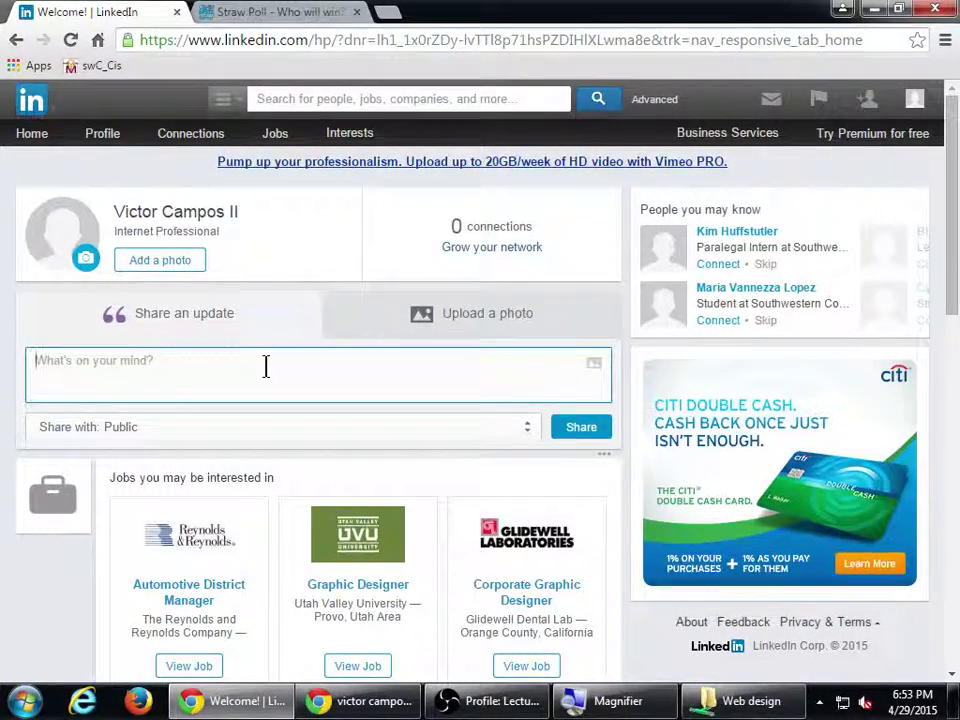
- Type the update 'Going to fill in my projects soon: working with jQuery'
{"action": "type", "text": "G"}
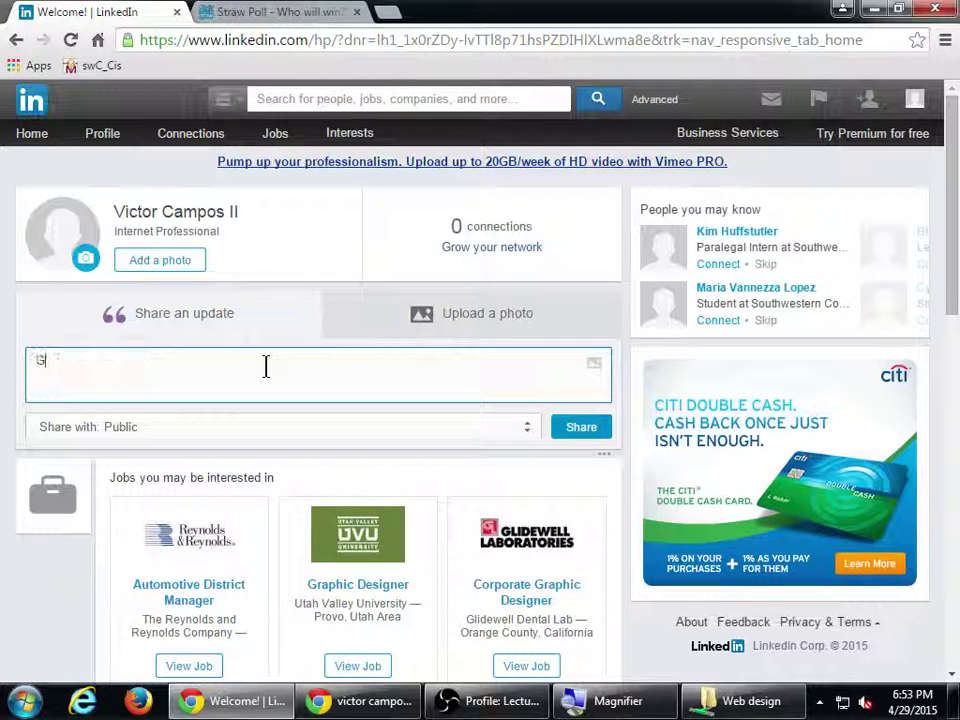
{"action": "type", "text": "oing to fill in m"}
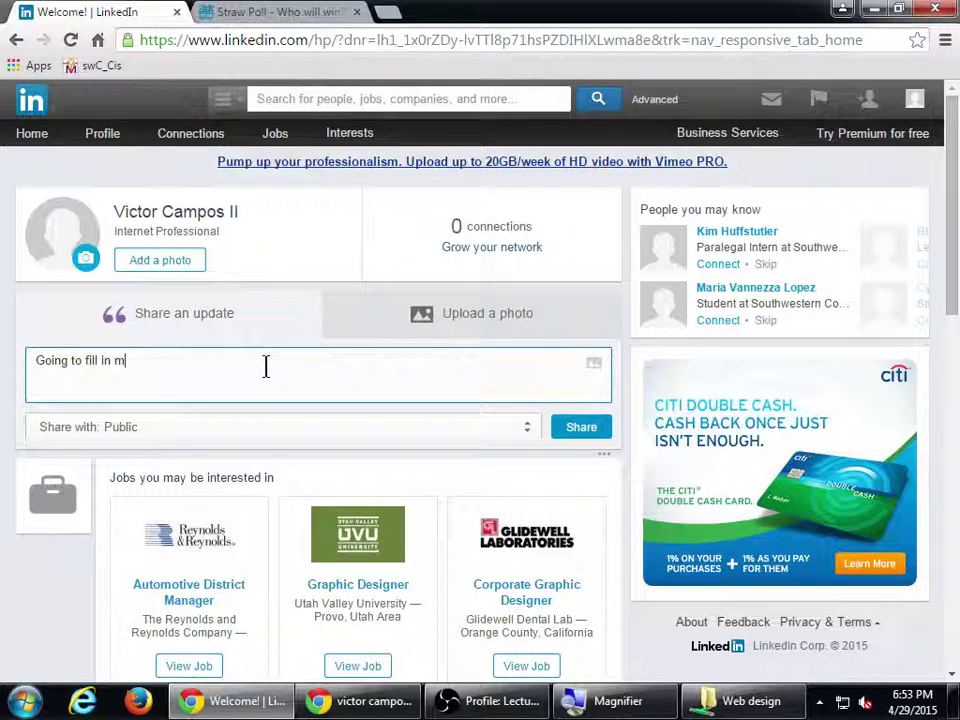
{"action": "type", "text": "y projects soon"}
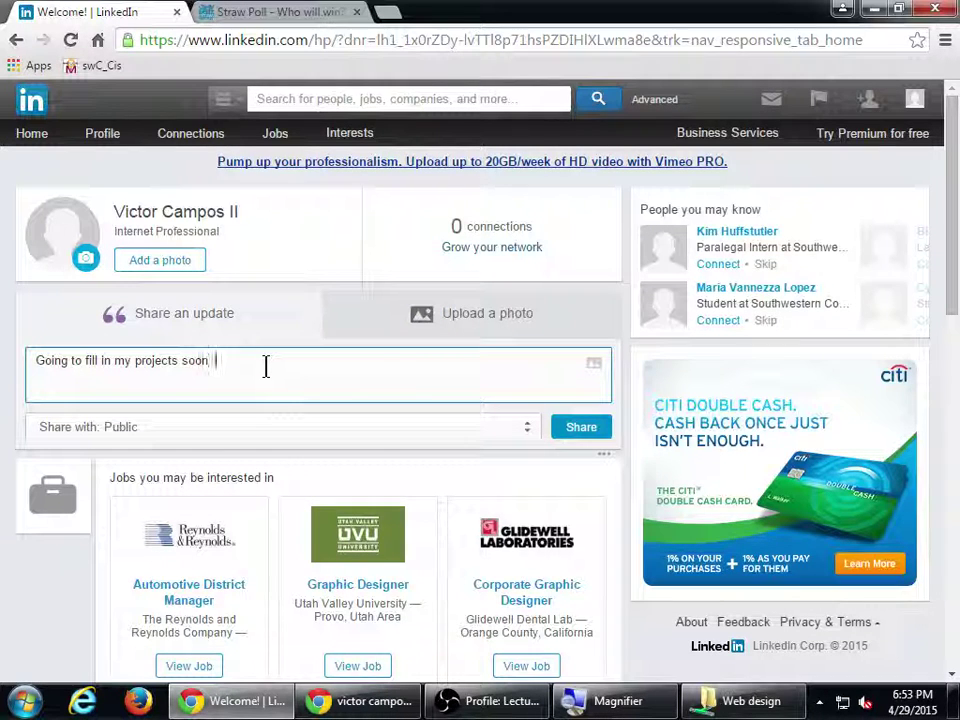
{"action": "key", "text": "BackSpace"}
{"action": "type", "text": ": working with jQuery"}
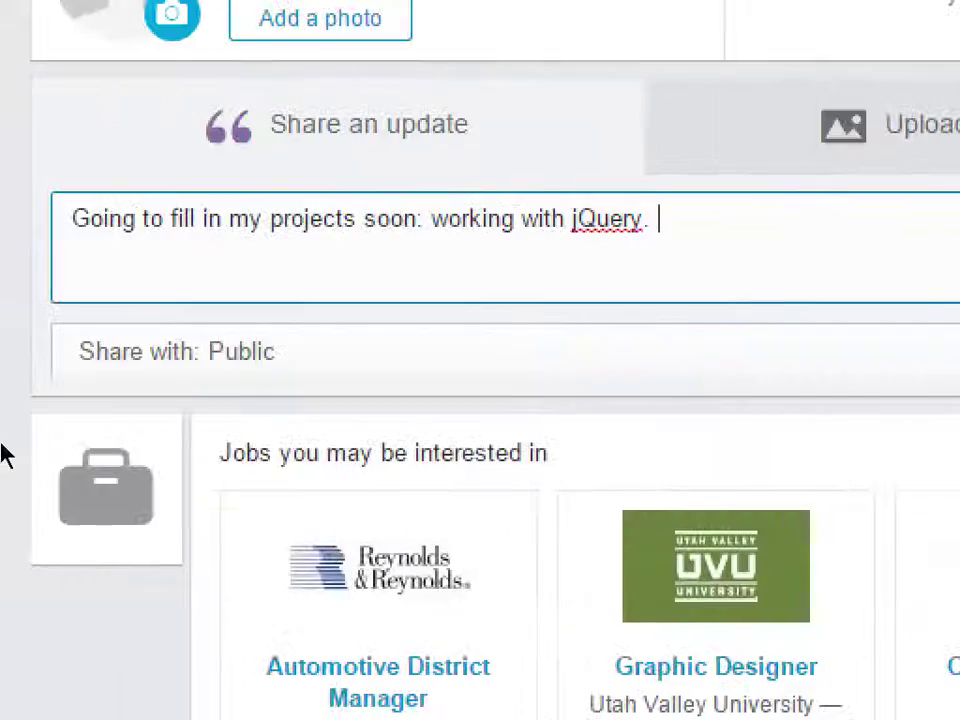
- Try sharing with Public + Twitter, dismiss the Twitter authorization, and keep it Public
{"action": "key", "text": "Tab"}
{"action": "key", "text": "alt+Down"}
{"action": "key", "text": "Down"}
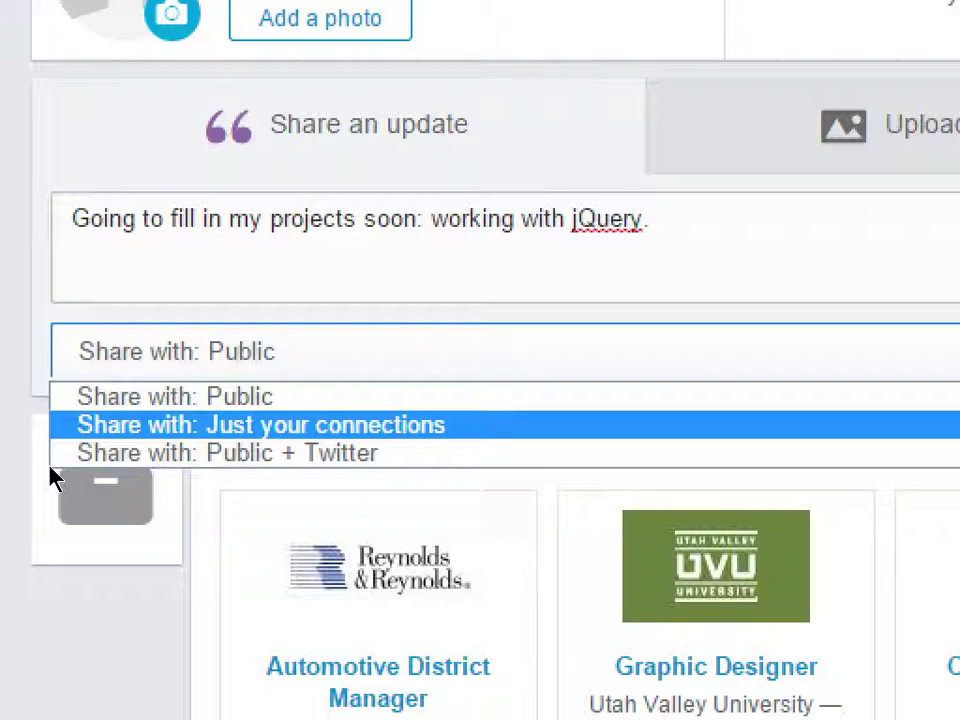
{"action": "left_click", "coordinate": [116, 462]}
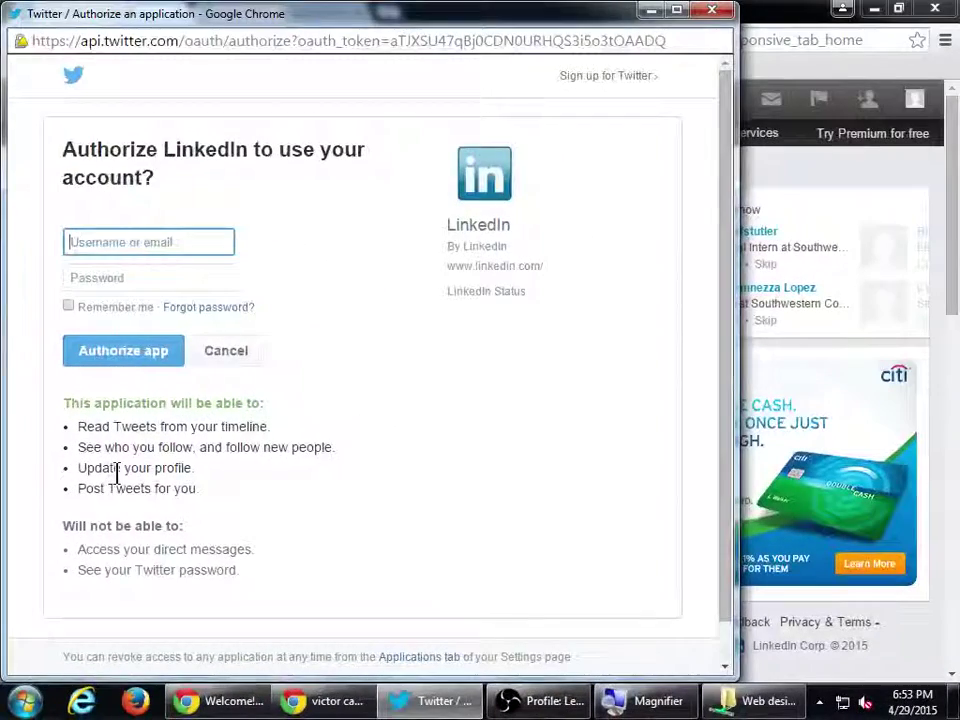
{"action": "key", "text": "ctrl+w"}
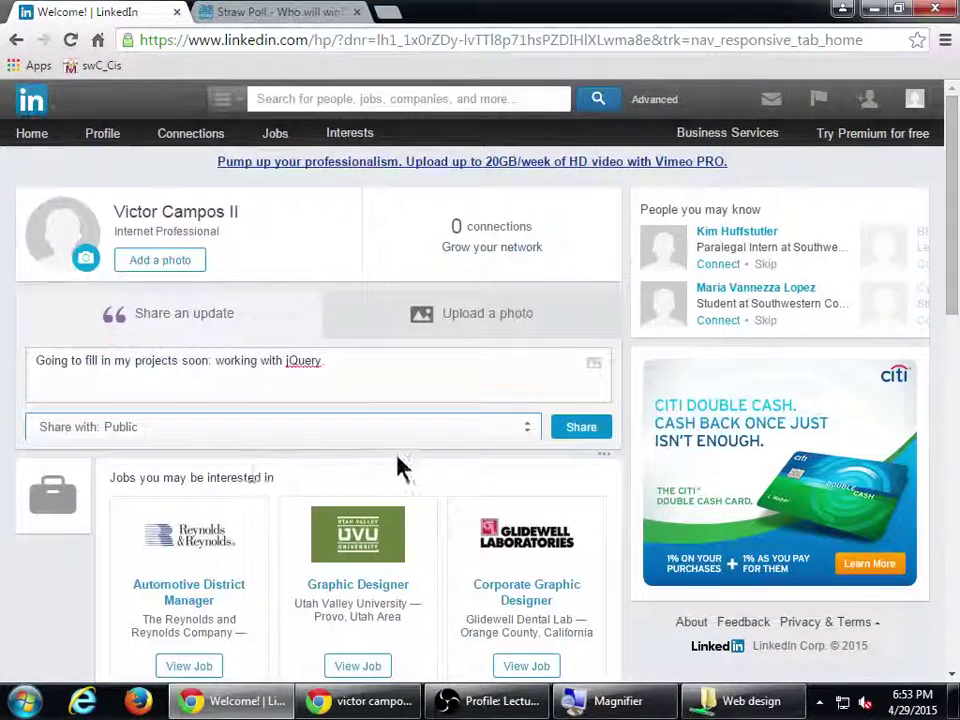
- Share the jQuery update and check it at the top of the home feed
{"action": "left_click", "coordinate": [580, 428]}
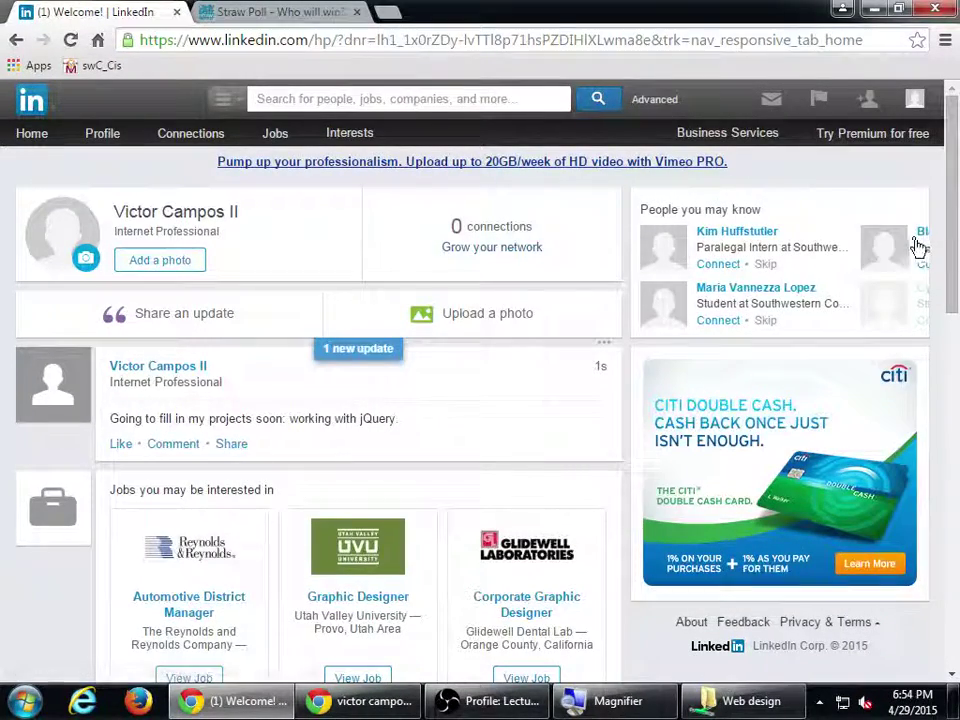
{"action": "scroll", "coordinate": [955, 197], "scroll_direction": "down", "scroll_amount": 3}
{"action": "scroll", "coordinate": [955, 200], "scroll_direction": "up", "scroll_amount": 3}
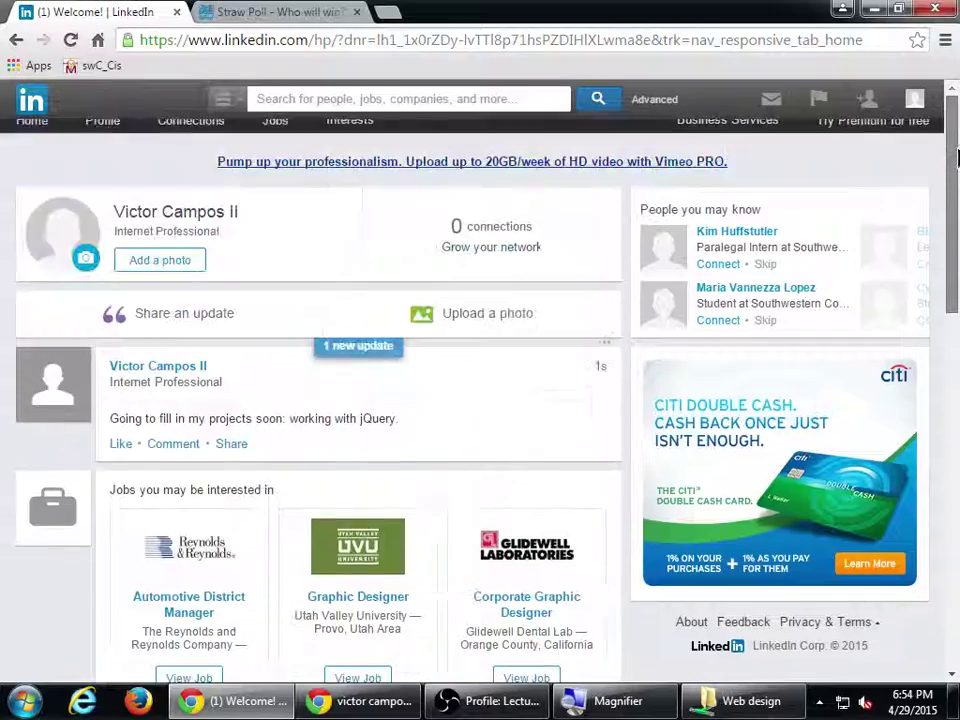
{"action": "left_click_drag", "start_coordinate": [953, 200], "coordinate": [932, 193]}
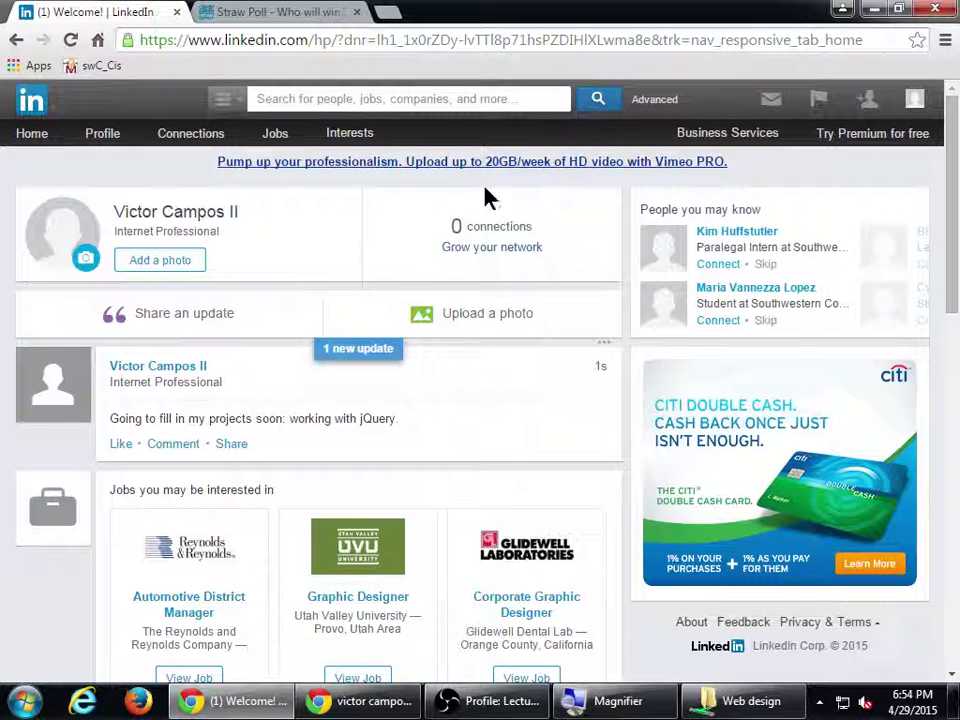
- View the feed's Top Updates / Recent Updates sorting options
{"action": "left_click", "coordinate": [604, 343]}
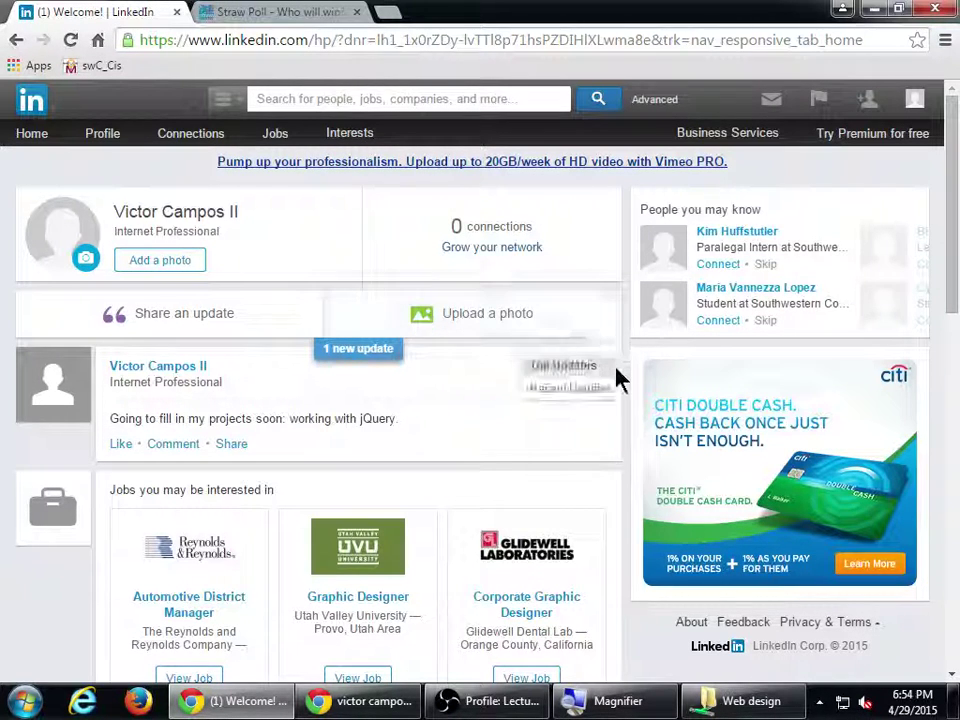
{"action": "mouse_move", "coordinate": [602, 354]}
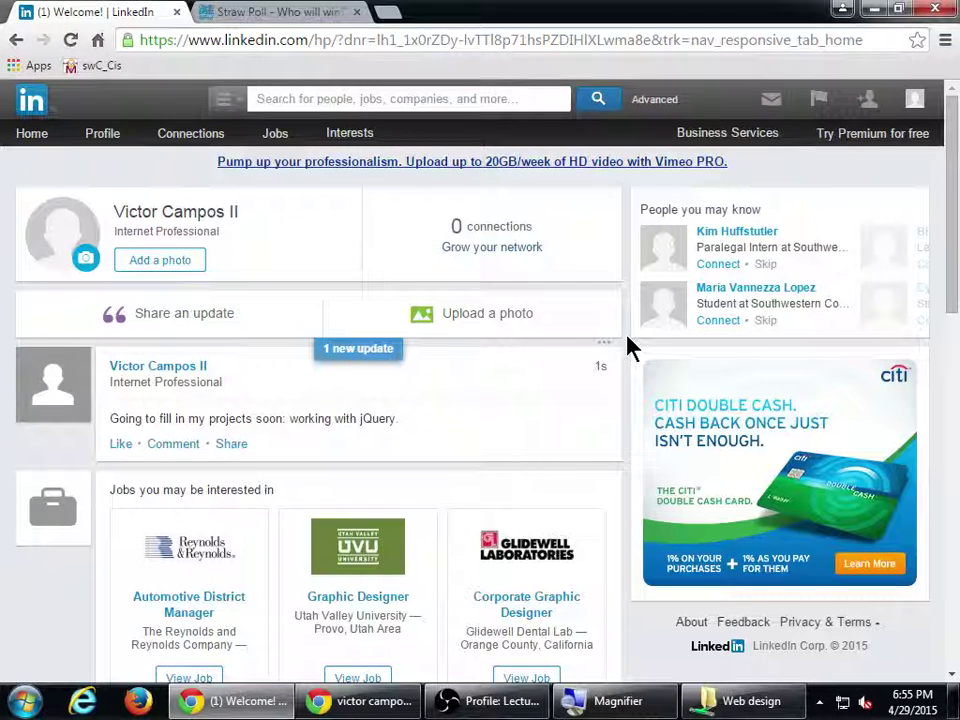
{"action": "mouse_move", "coordinate": [365, 152]}
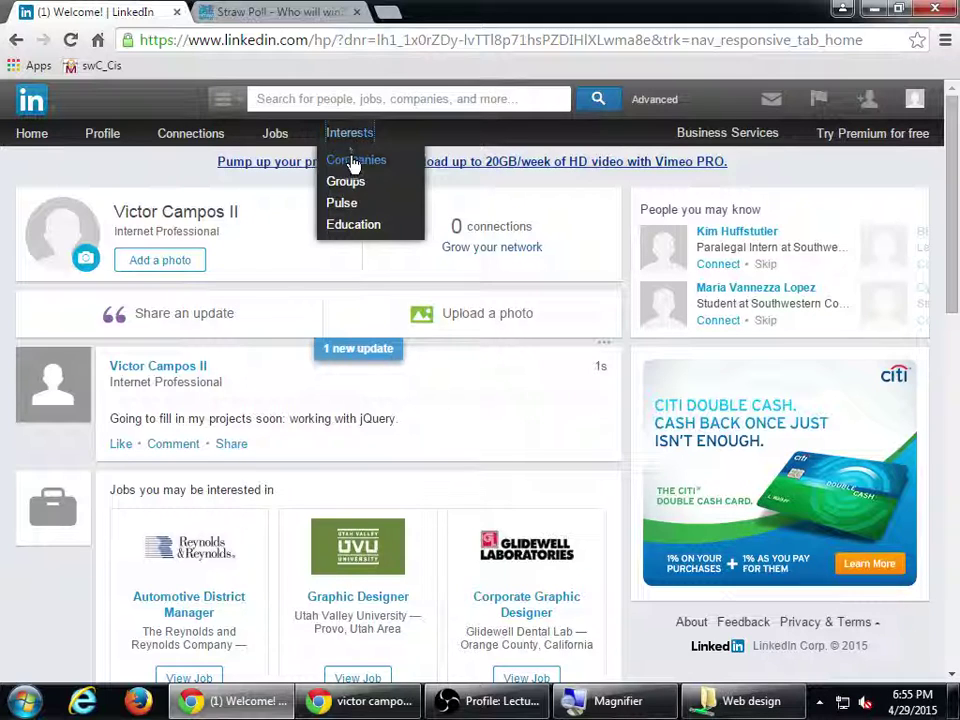
- Visit the Companies page, then the Pulse news page
{"action": "left_click", "coordinate": [358, 162]}
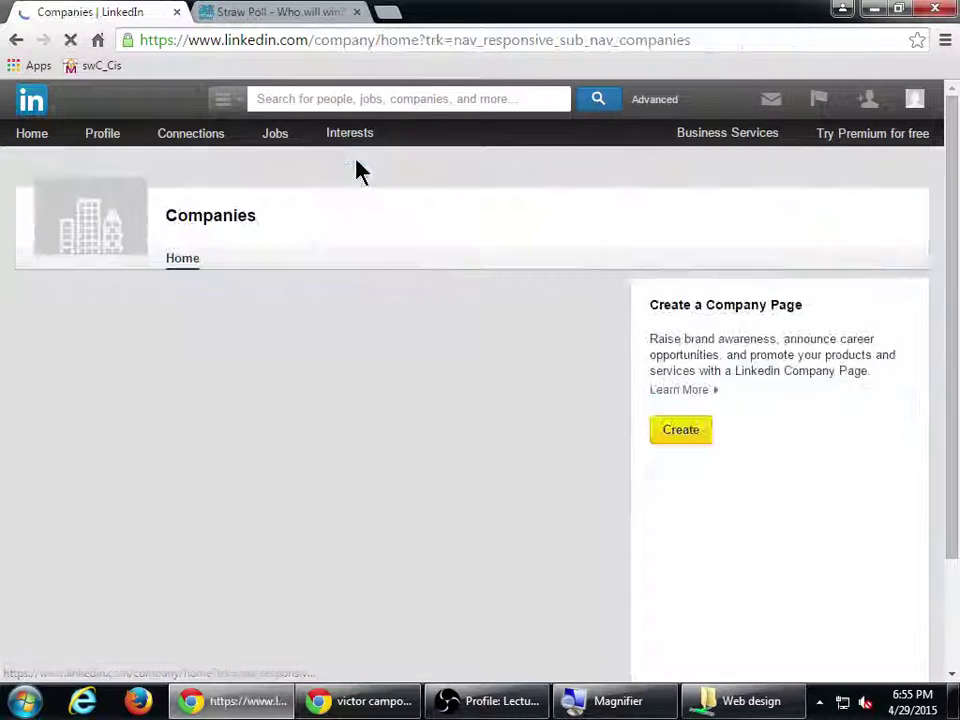
{"action": "mouse_move", "coordinate": [349, 144]}
{"action": "left_click", "coordinate": [345, 203]}
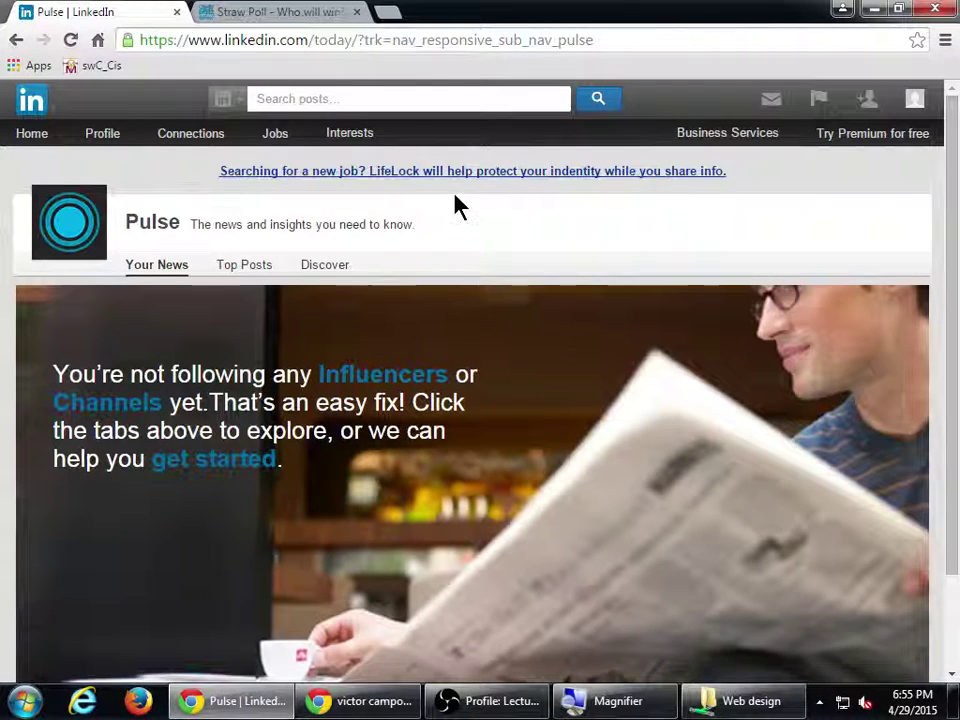
{"action": "scroll", "coordinate": [454, 200], "scroll_direction": "down", "scroll_amount": 2}
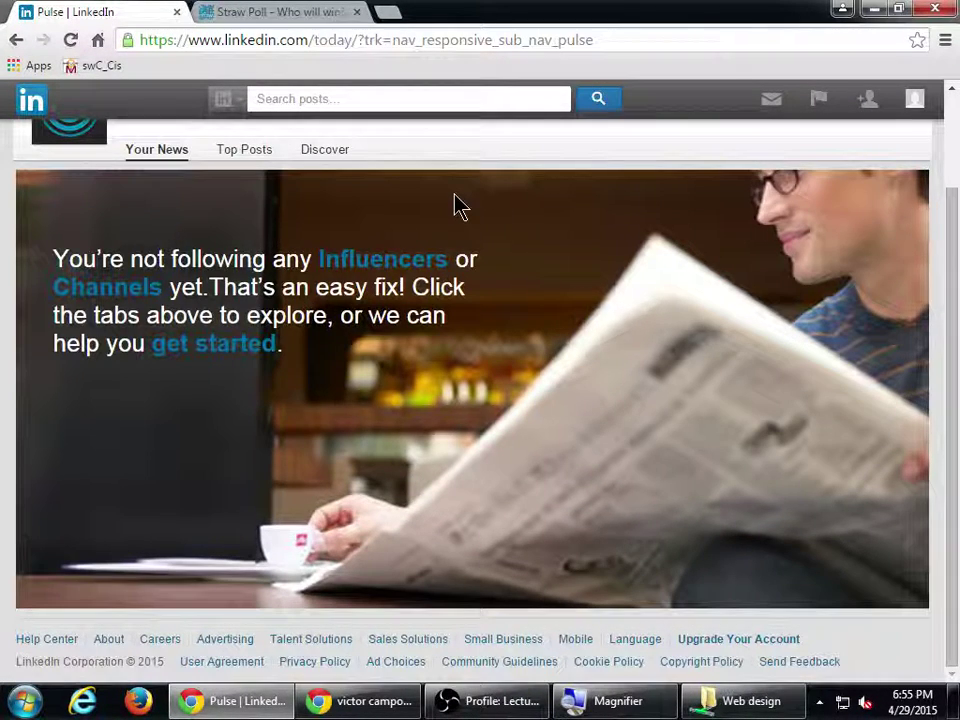
- Browse the suggested Pulse channels, close them, and return to the home feed
{"action": "left_click", "coordinate": [206, 356]}
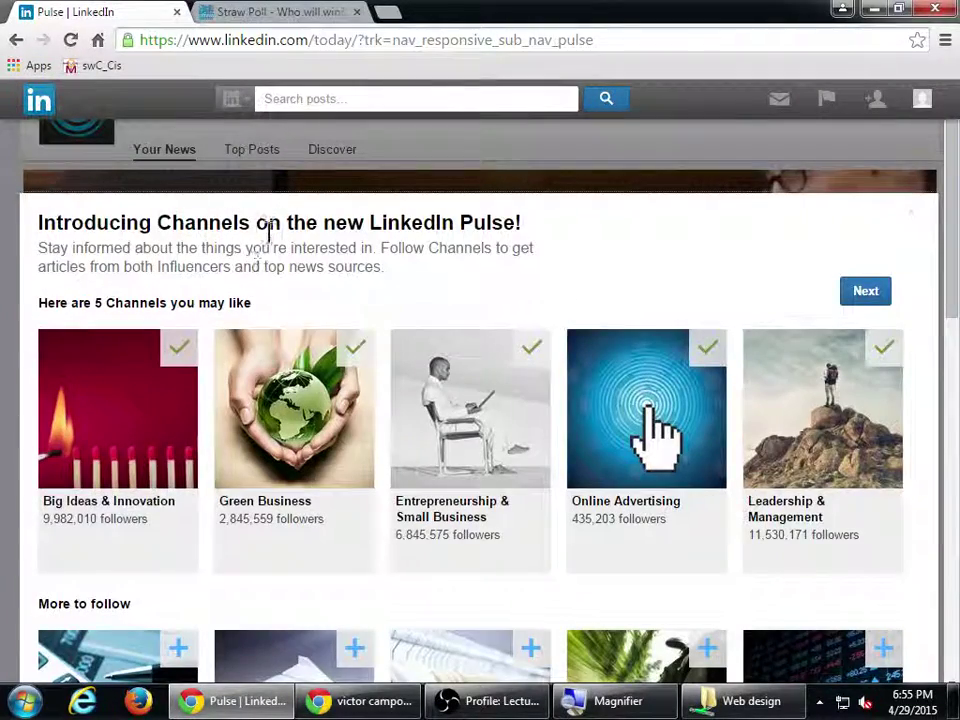
{"action": "scroll", "coordinate": [258, 250], "scroll_direction": "down", "scroll_amount": 5}
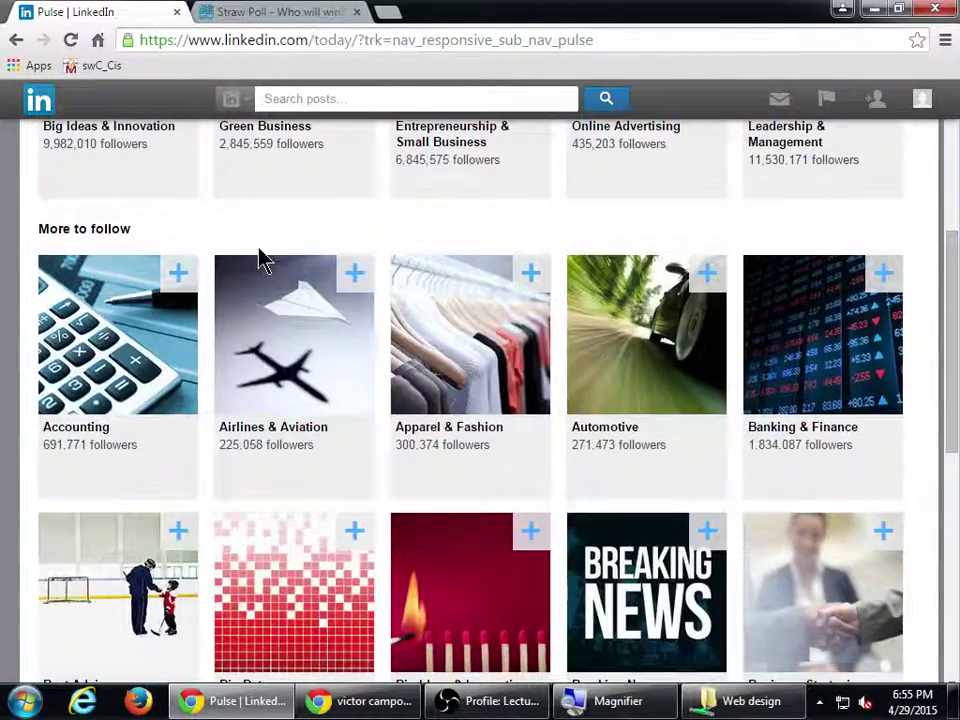
{"action": "scroll", "coordinate": [258, 255], "scroll_direction": "up", "scroll_amount": 5}
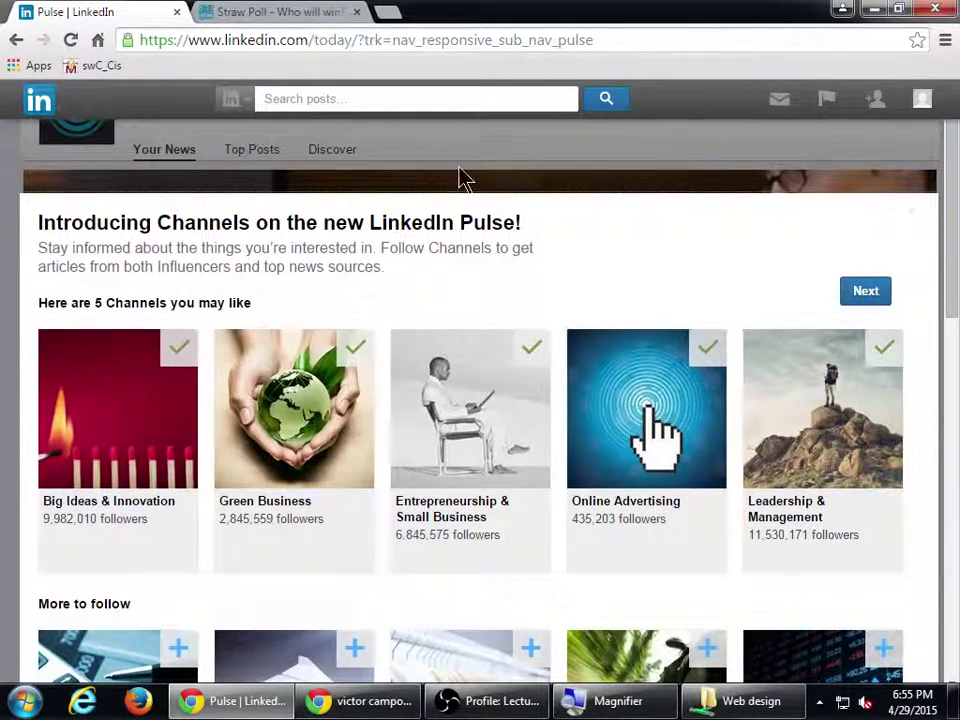
{"action": "left_click", "coordinate": [200, 125]}
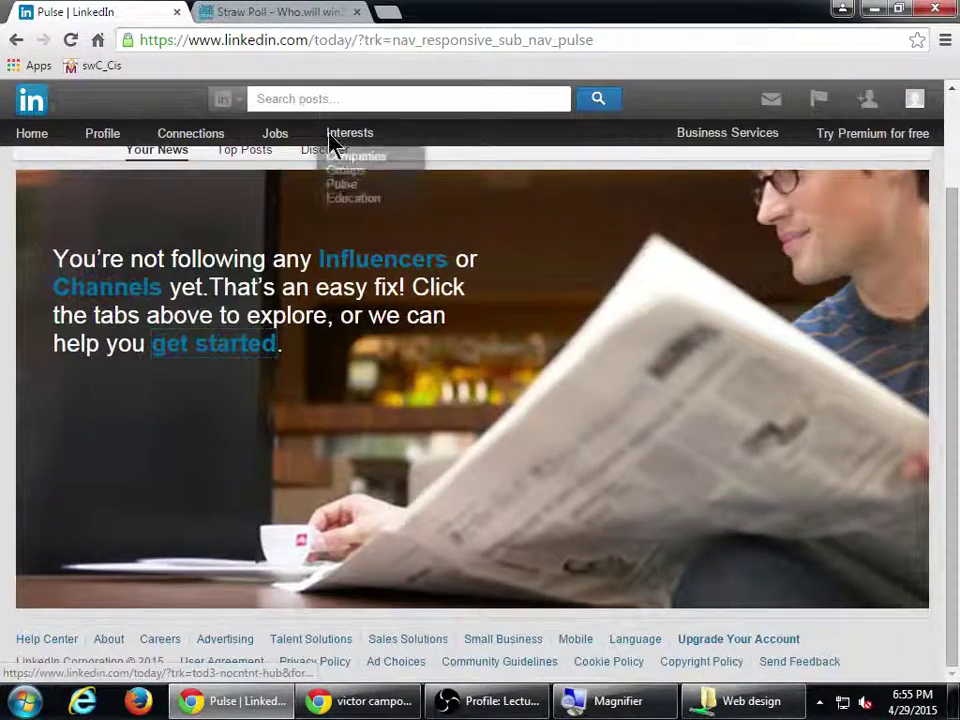
{"action": "scroll", "coordinate": [40, 190], "scroll_direction": "up", "scroll_amount": 2}
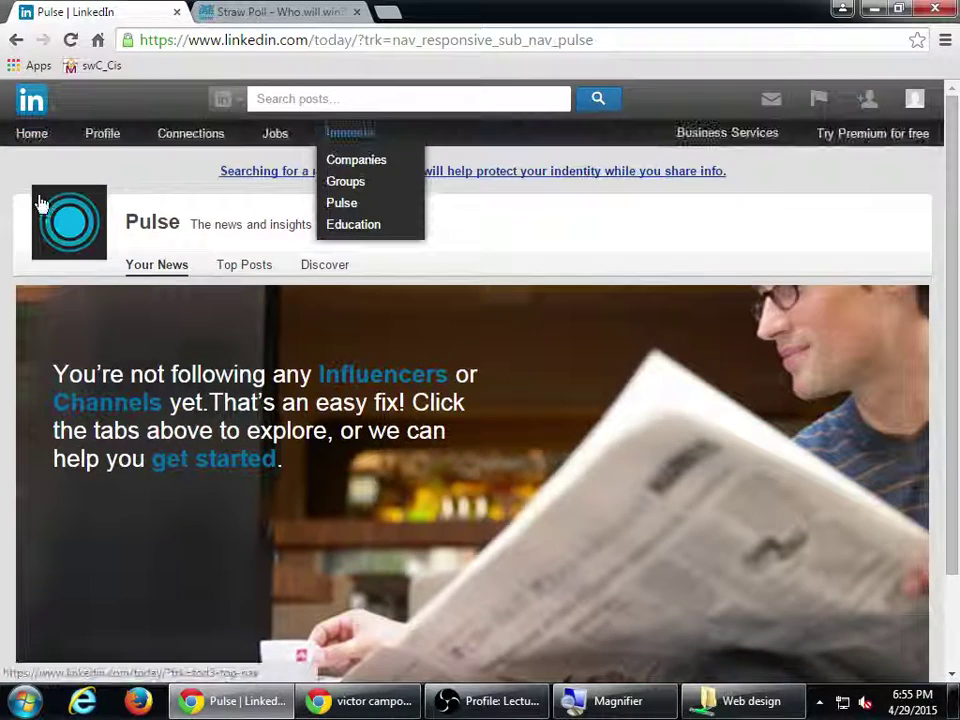
{"action": "left_click", "coordinate": [34, 138]}
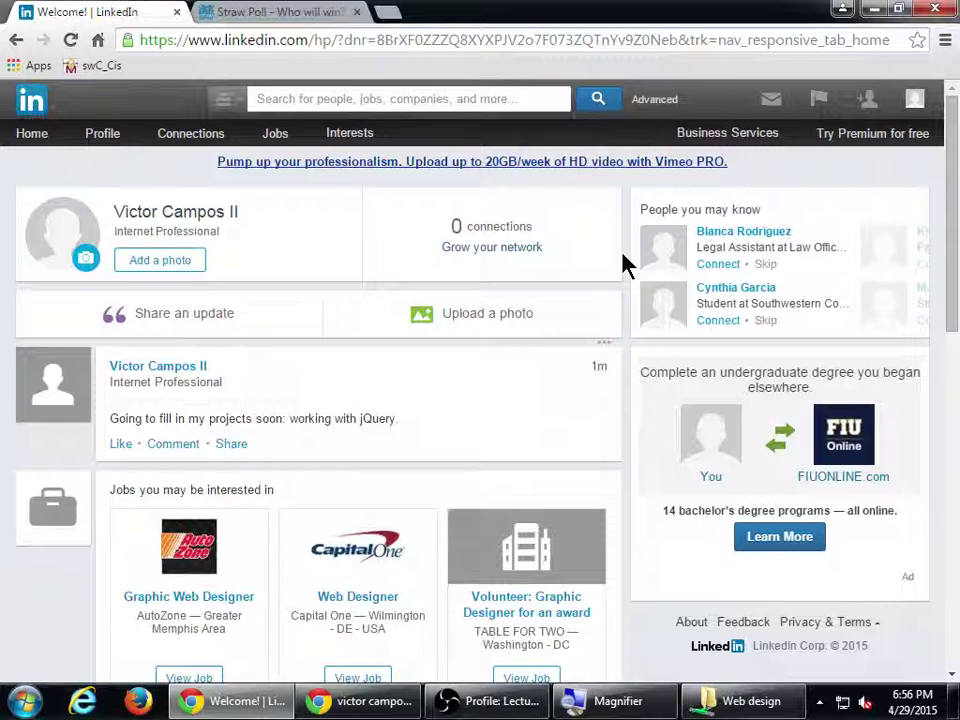
- Open Your Updates from the Profile menu to view the account's Recent Activity
{"action": "mouse_move", "coordinate": [200, 147]}
{"action": "mouse_move", "coordinate": [343, 152]}
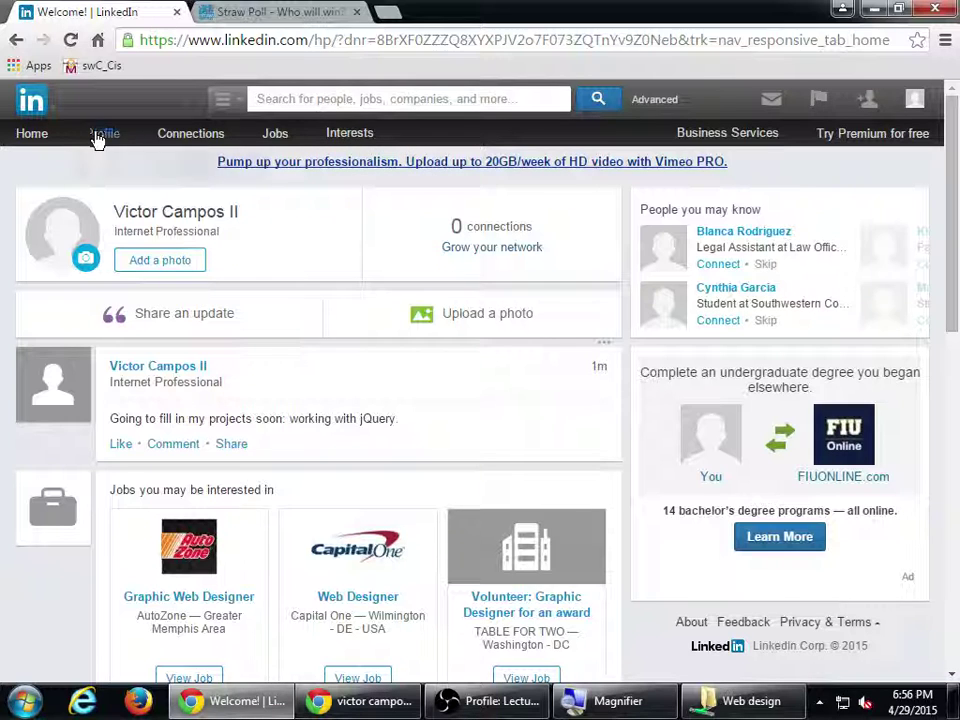
{"action": "mouse_move", "coordinate": [97, 137]}
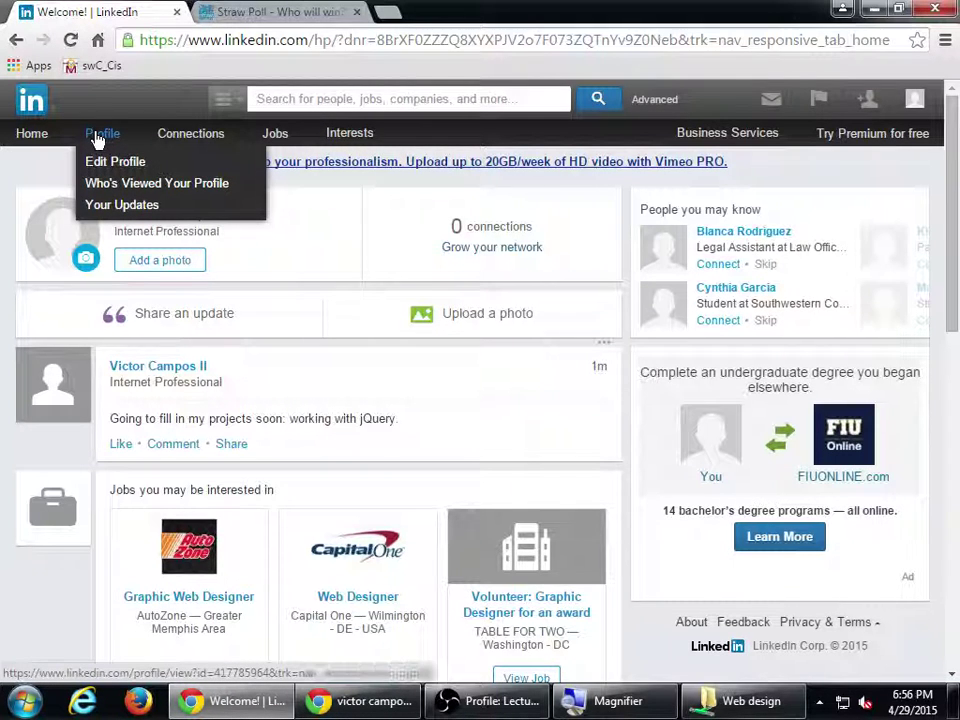
{"action": "left_click", "coordinate": [124, 208]}
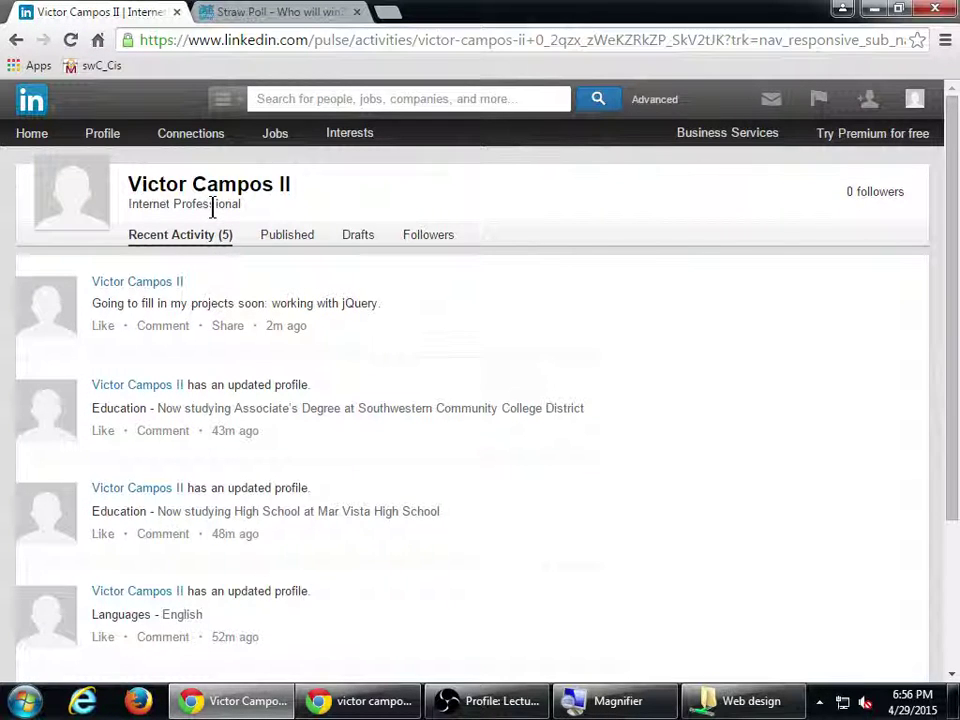
- Return to the LinkedIn home feed via Home in the top navigation
{"action": "left_click", "coordinate": [30, 136]}
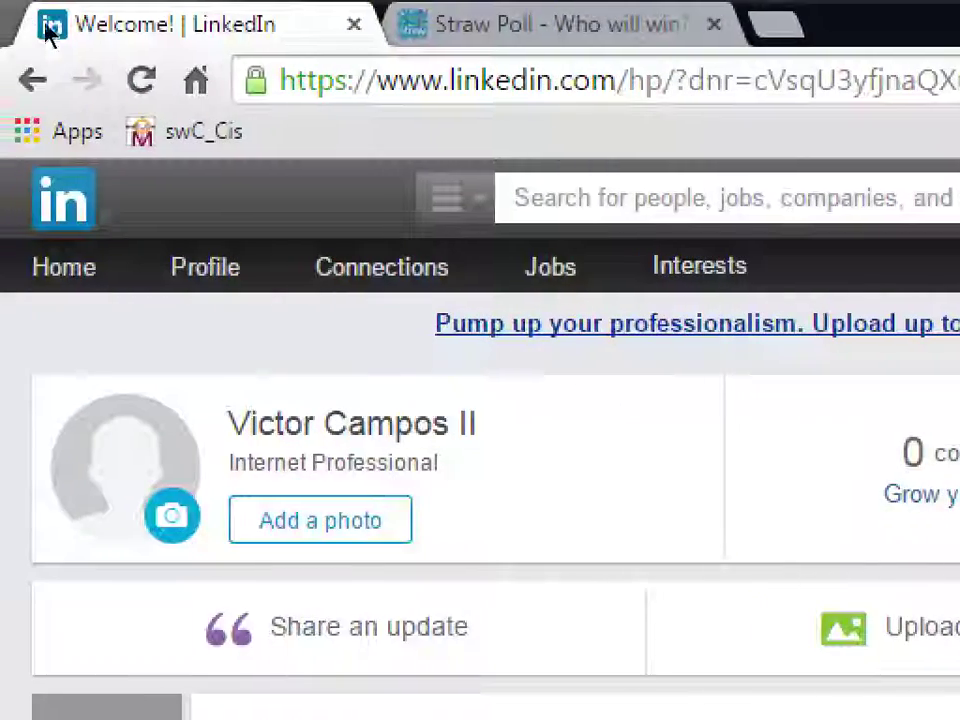
- Replace the path after linkedin.com/ in the address bar with the member's in/ profile path
{"action": "left_click", "coordinate": [330, 70]}
{"action": "left_click", "coordinate": [322, 84]}
{"action": "key", "text": "Left"}
{"action": "key", "text": "shift+End"}
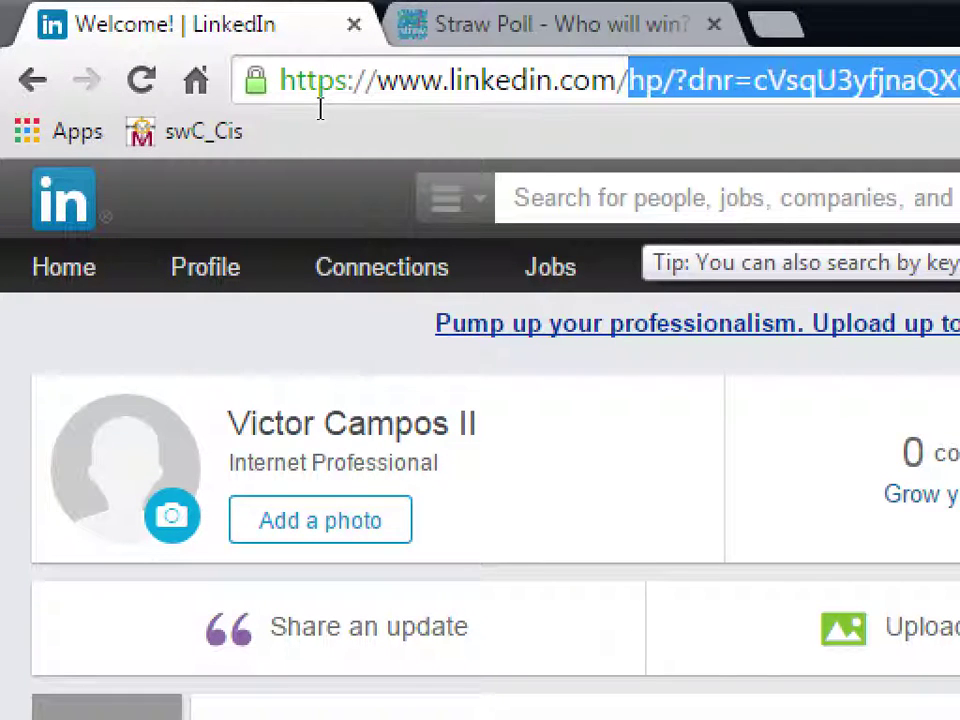
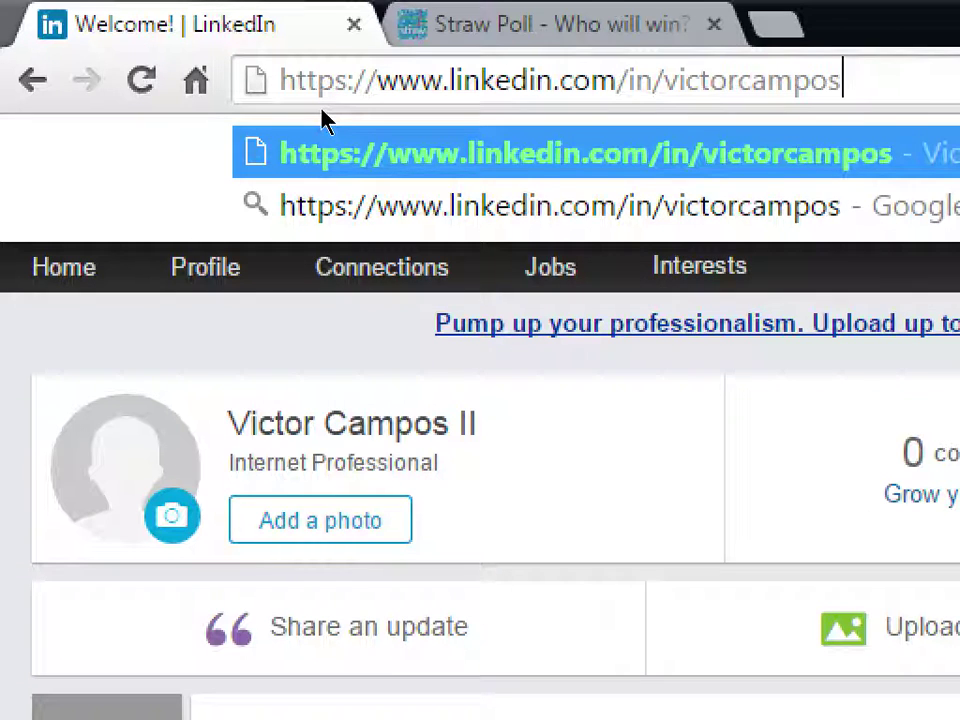